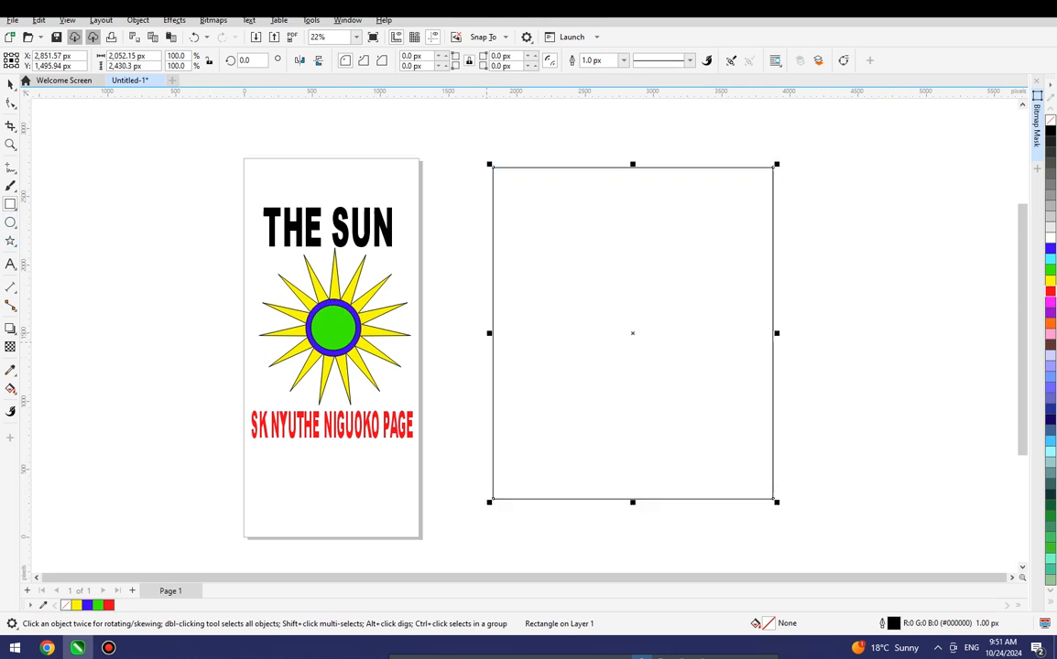
- Draw a near-circular ellipse about 1,121 by 1,093 px inside the large empty rectangle beside the page
key(Escape)
click(11, 222)
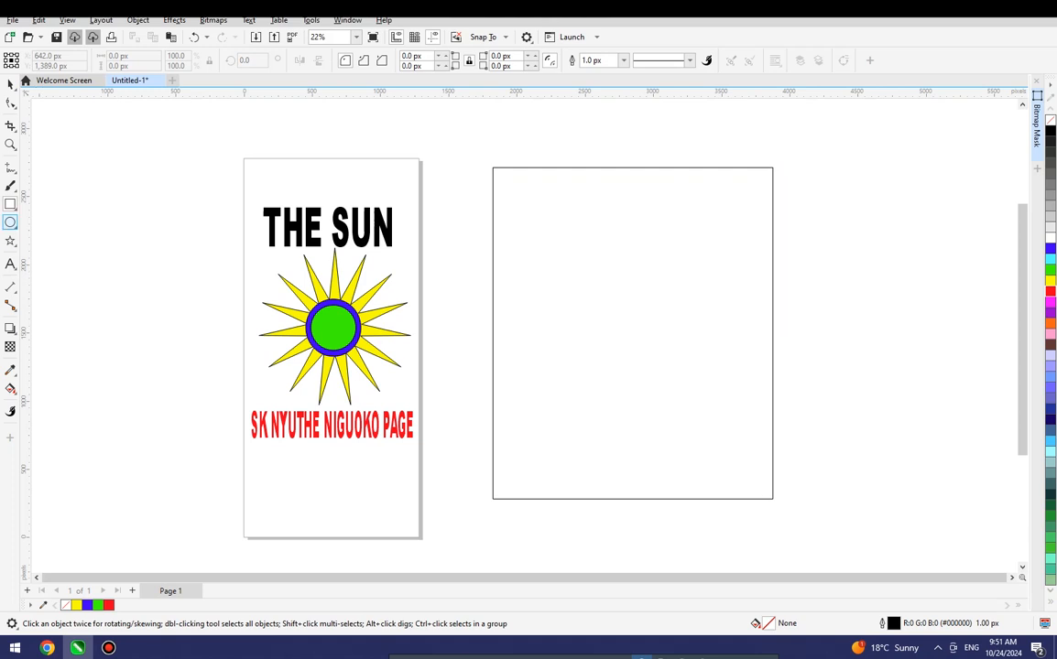
drag(569, 277, 729, 433)
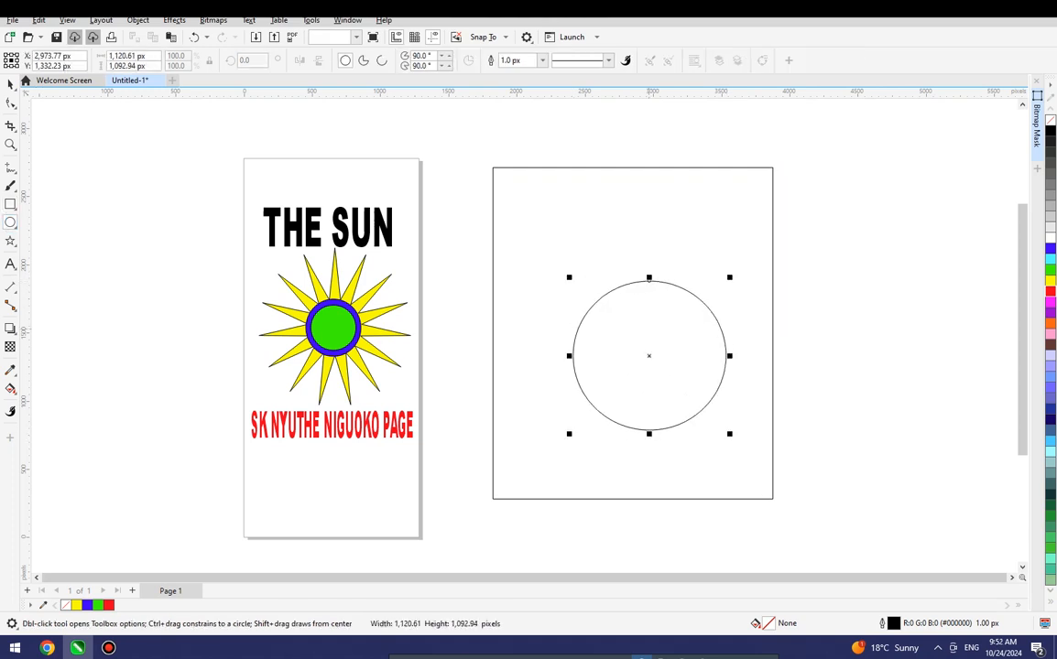
- Draw a second ellipse inside the circle and stretch it to about 890 by 793 px
drag(618, 301, 703, 397)
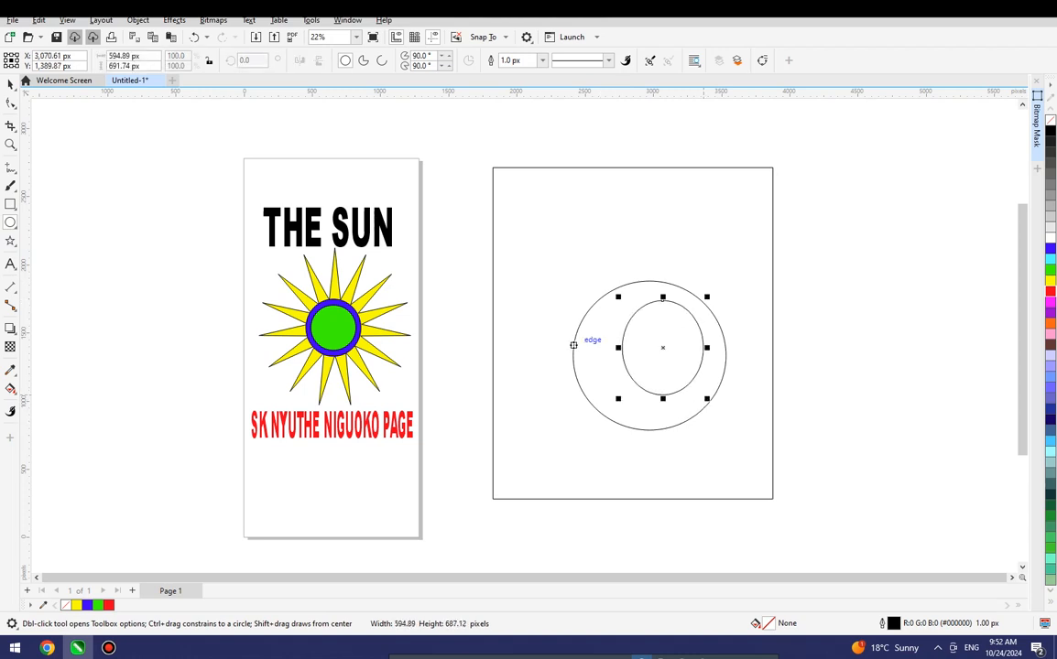
drag(618, 347, 587, 347)
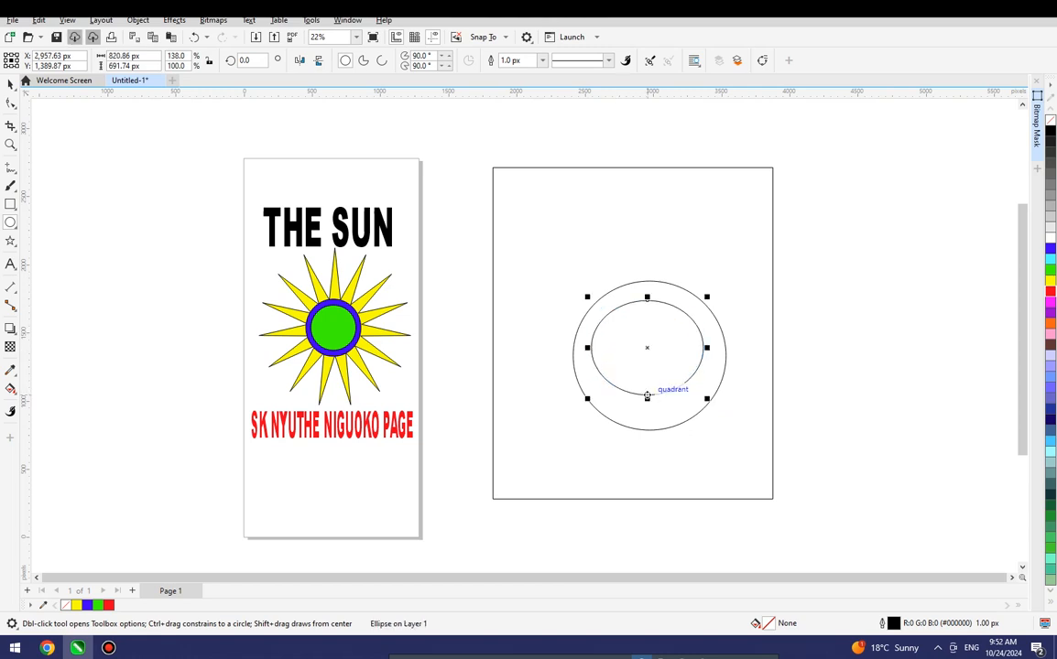
drag(646, 395, 646, 412)
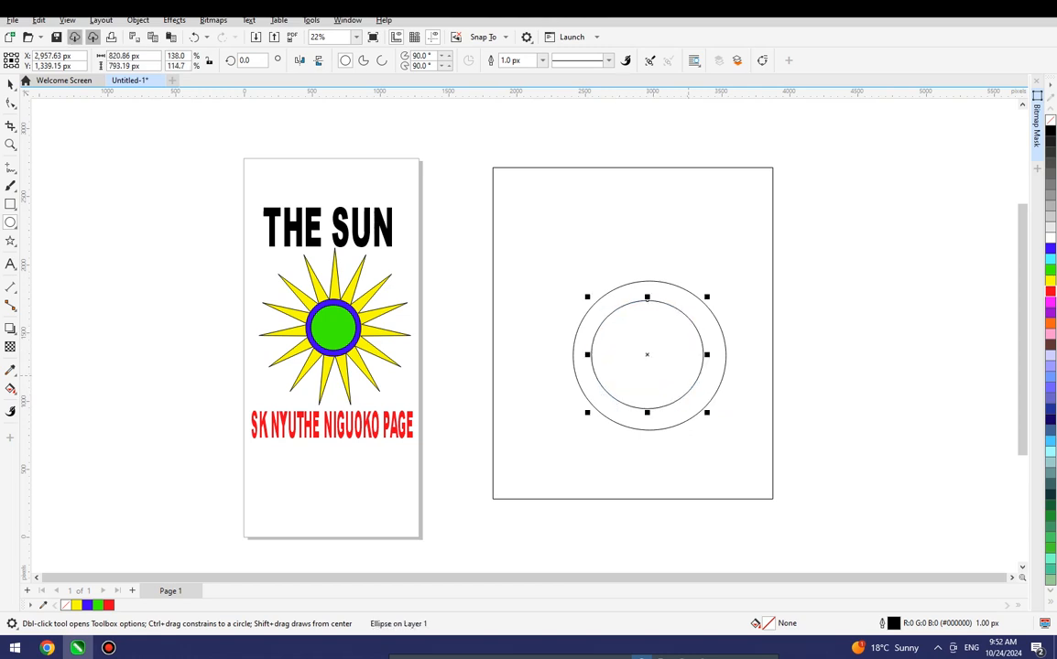
drag(707, 355, 716, 355)
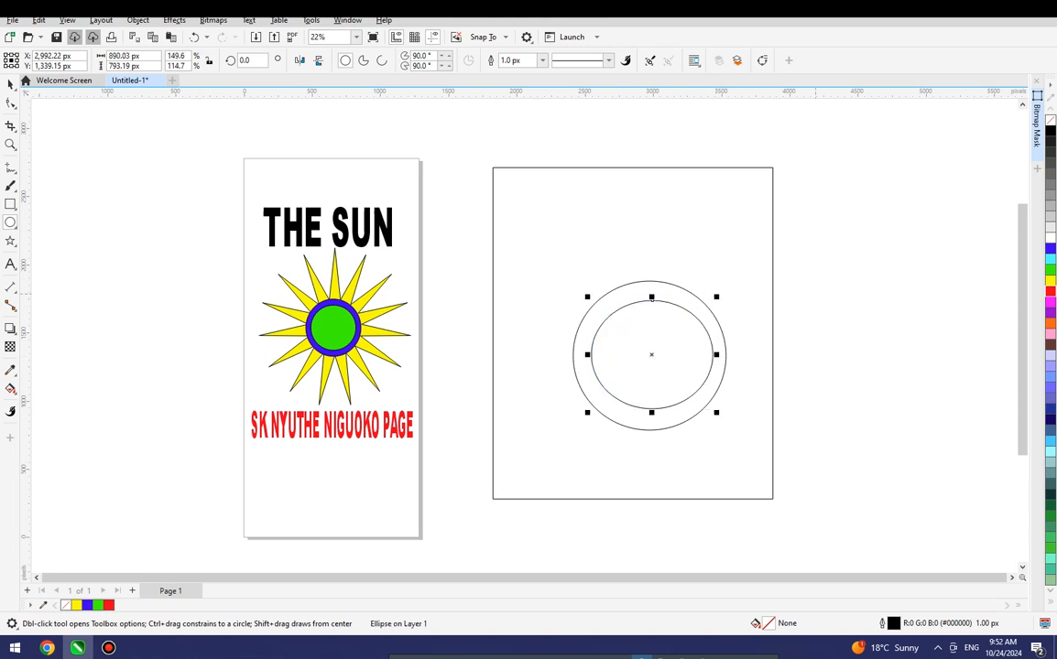
- Move the inner ellipse so its center snaps to the center of the outer circle
key(Escape)
click(652, 354)
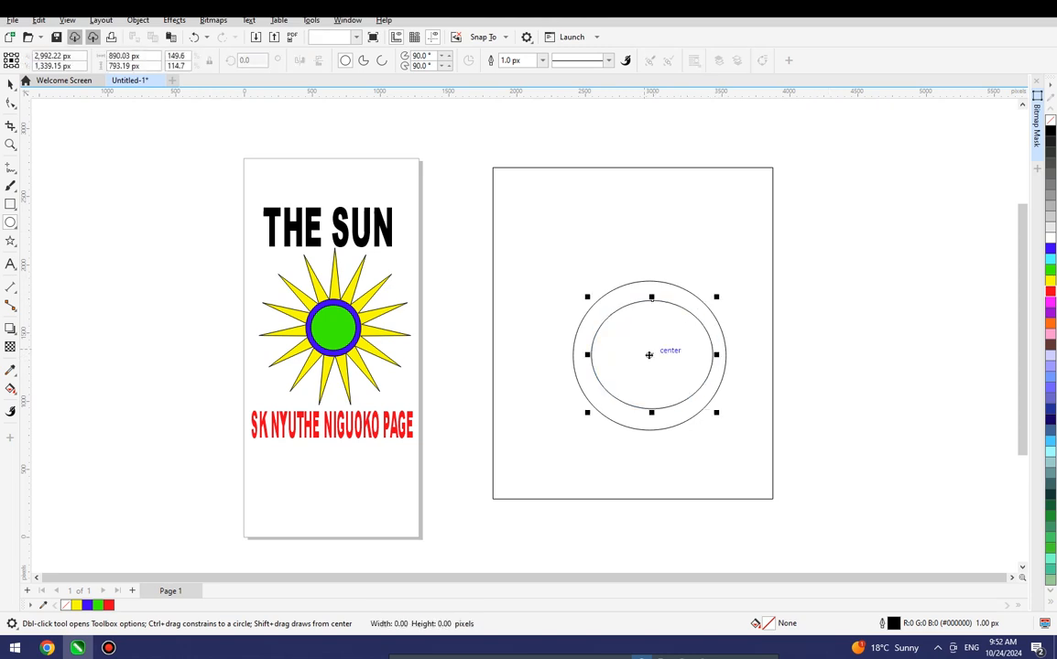
key(space)
drag(649, 356, 649, 356)
click(800, 276)
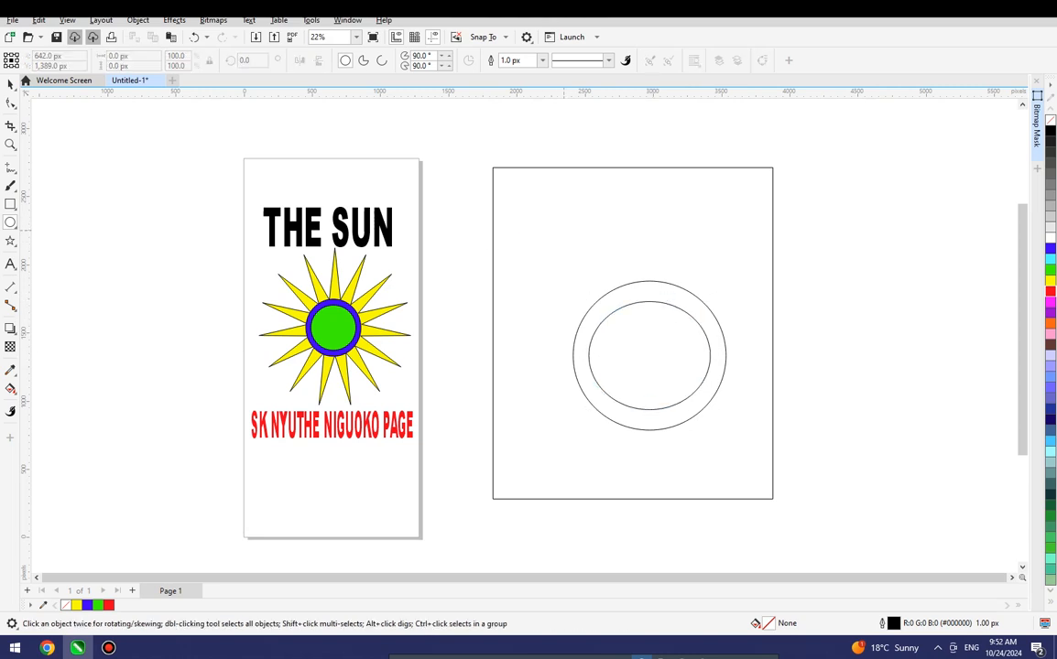
- Move the rectangle and both ellipses up together by 80 px, and shift the rectangle alone slightly left and down
click(563, 230)
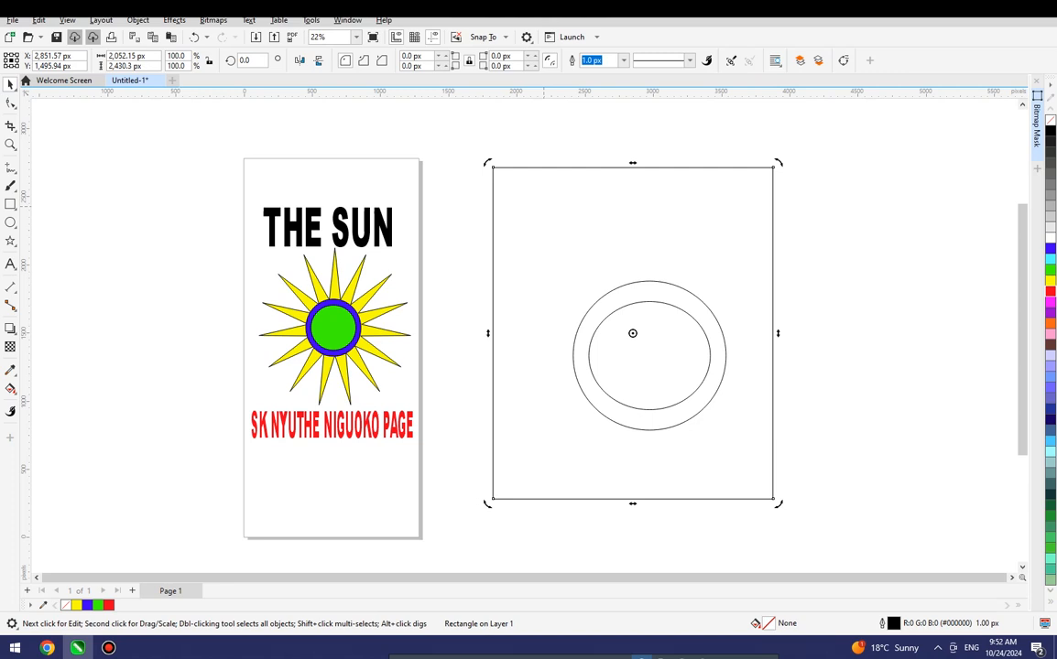
drag(472, 131, 851, 573)
key(Up)
key(Up)
key(Up)
key(Up)
key(Up)
key(Up)
key(Up)
key(Up)
key(Up)
key(Down)
key(Down)
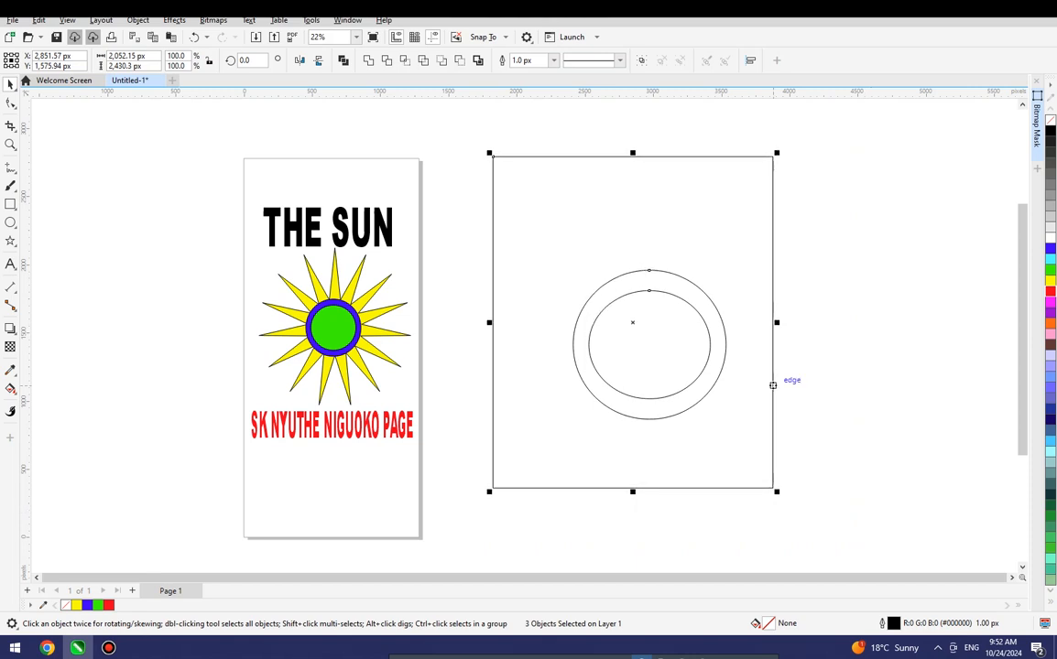
key(Escape)
mouse_move(547, 219)
mouse_down()
mouse_move(653, 222)
mouse_move(541, 215)
mouse_up()
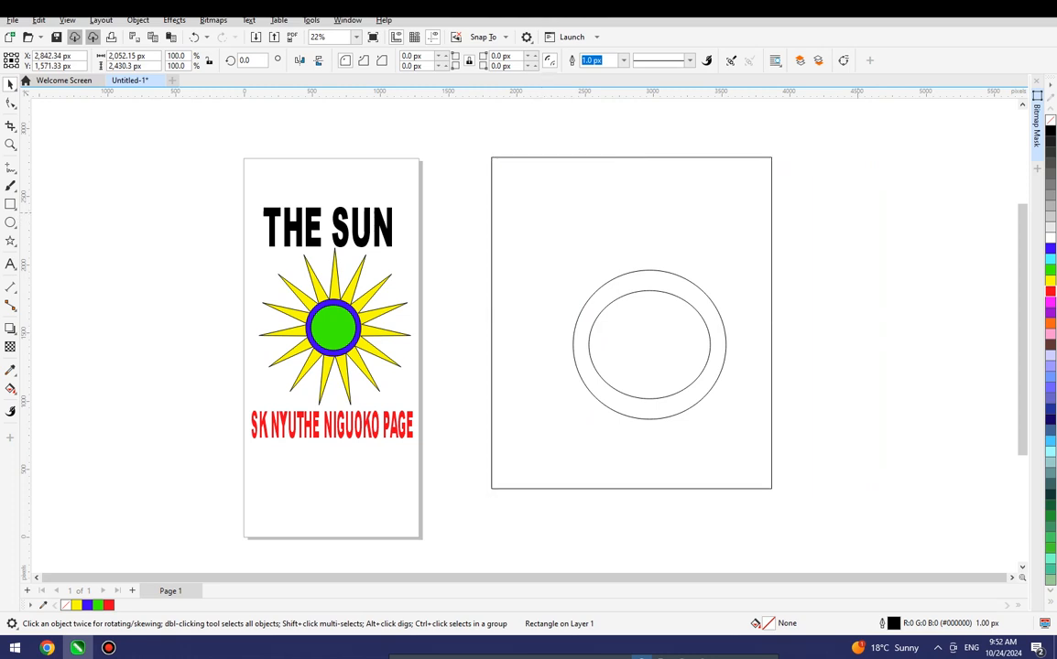
- Fill the inner ellipse with red and the outer circle with blue
click(675, 311)
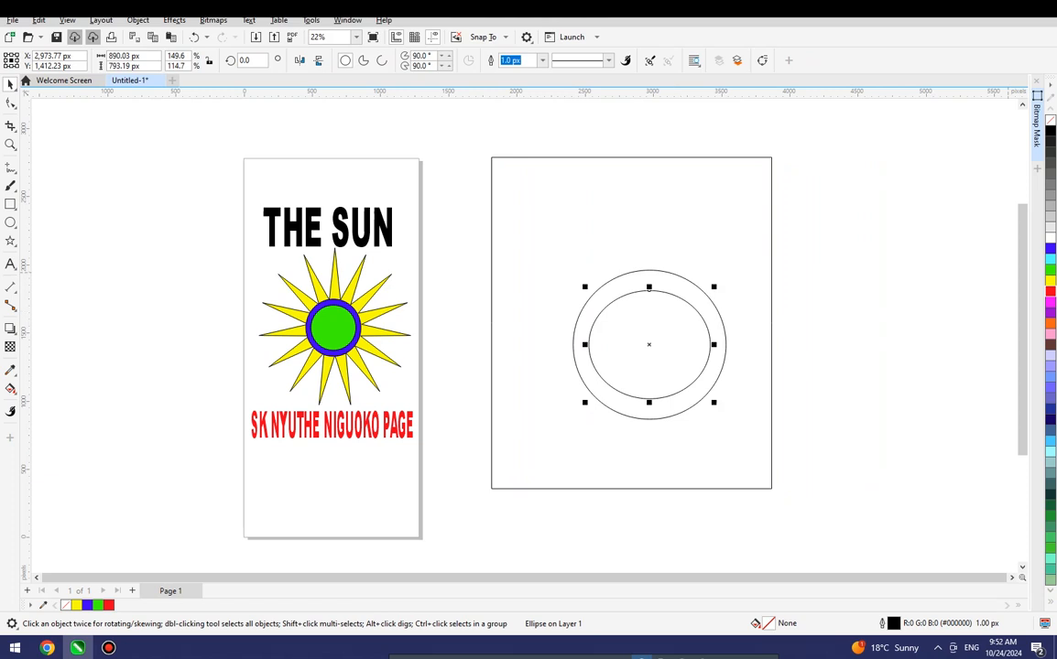
click(1050, 291)
click(701, 301)
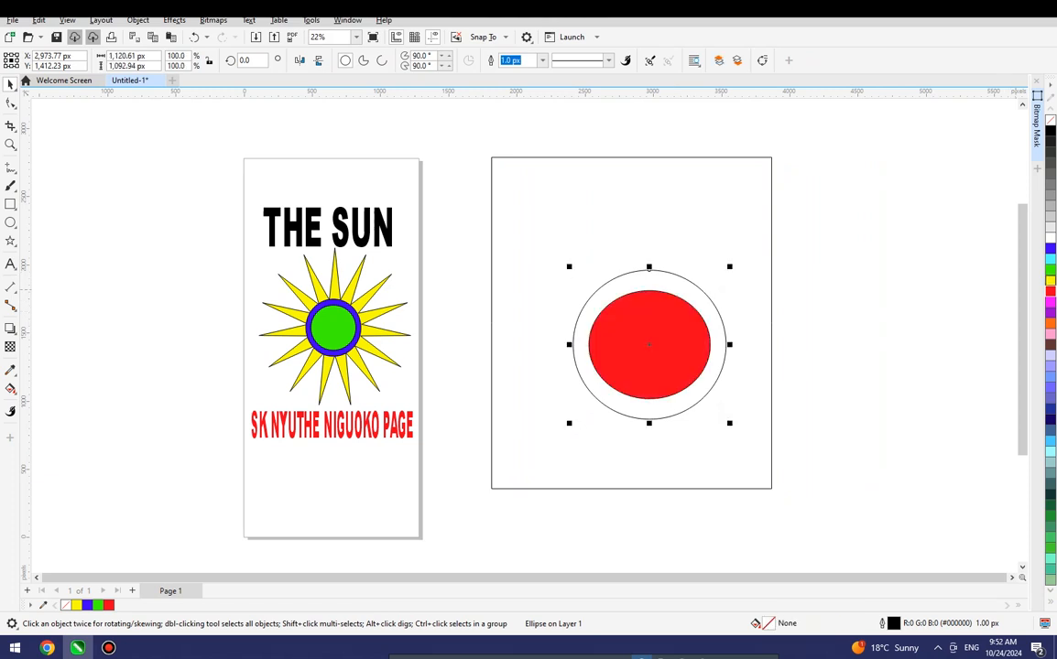
click(1050, 248)
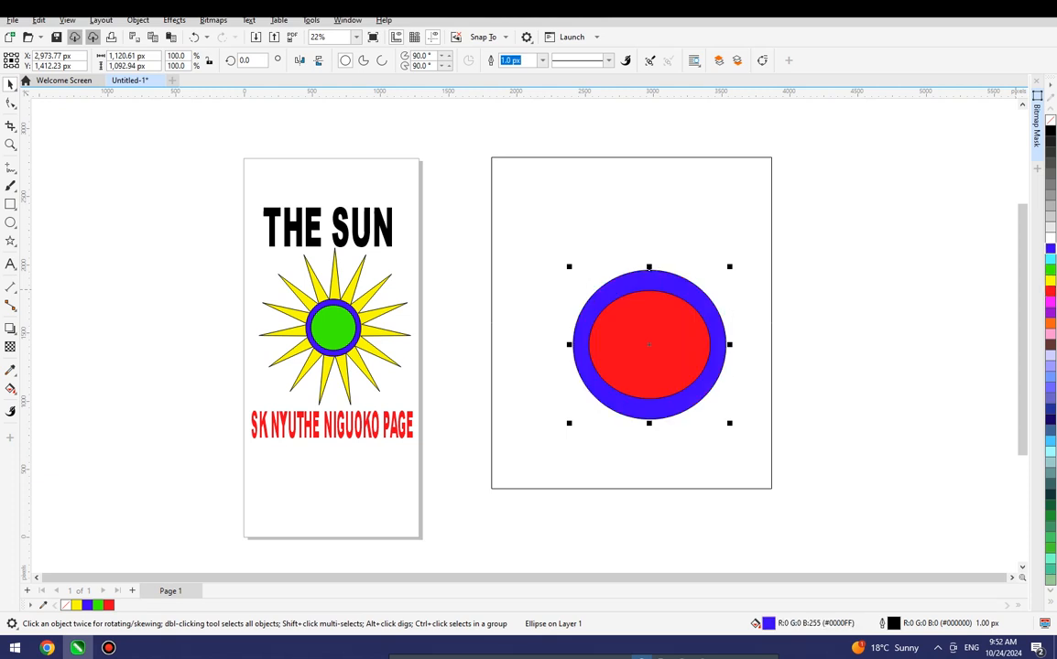
key(Escape)
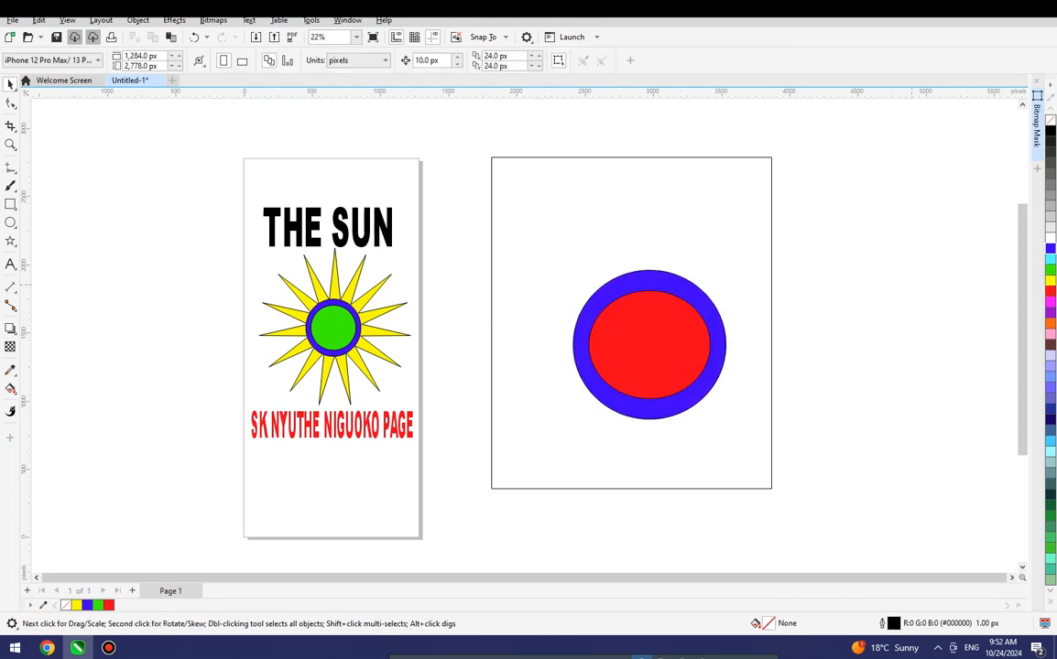
- Set the outline width of the red inner ellipse to 4.0 px
click(631, 344)
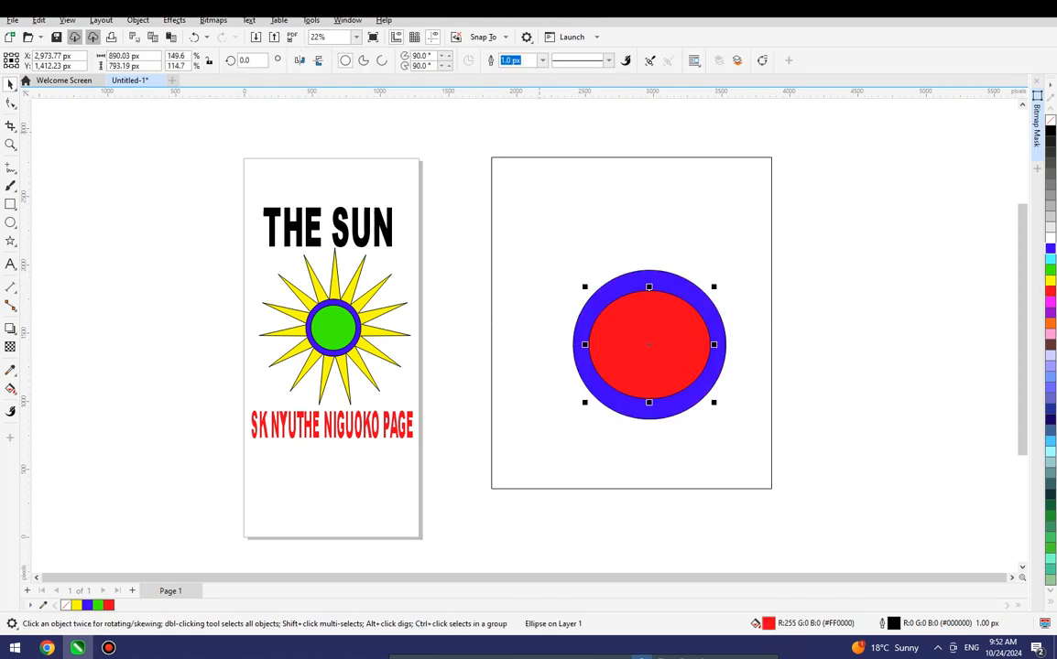
click(542, 60)
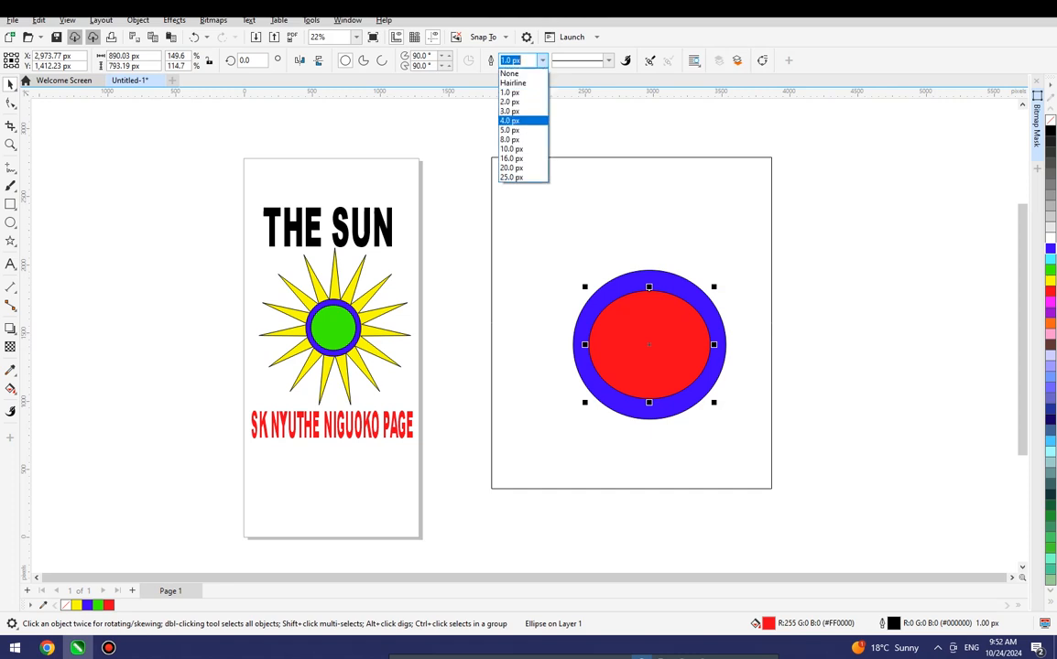
click(509, 120)
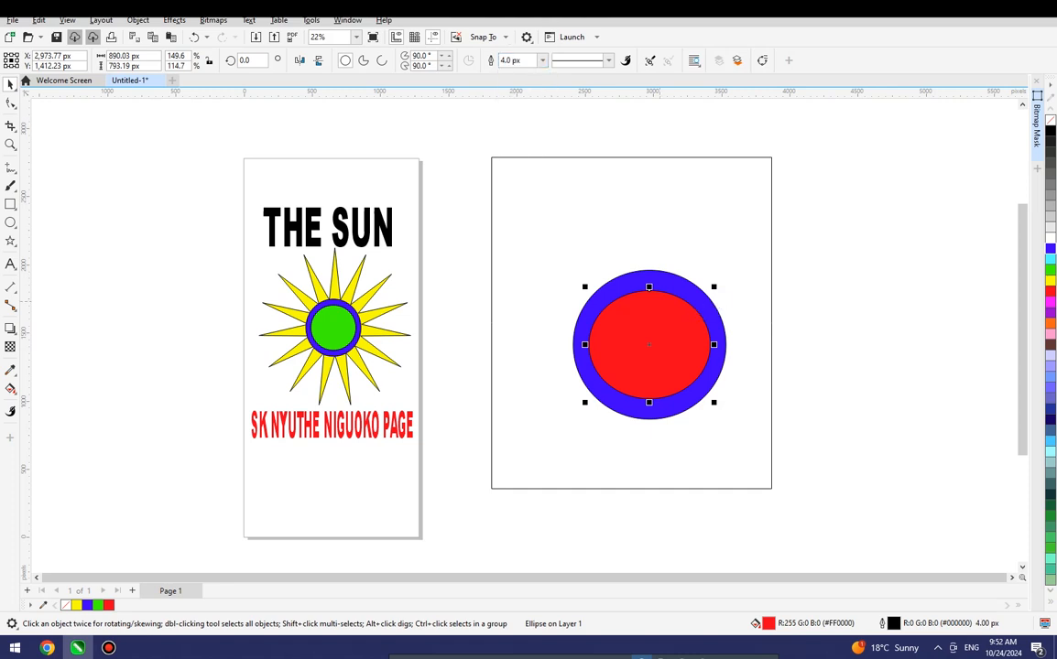
key(Escape)
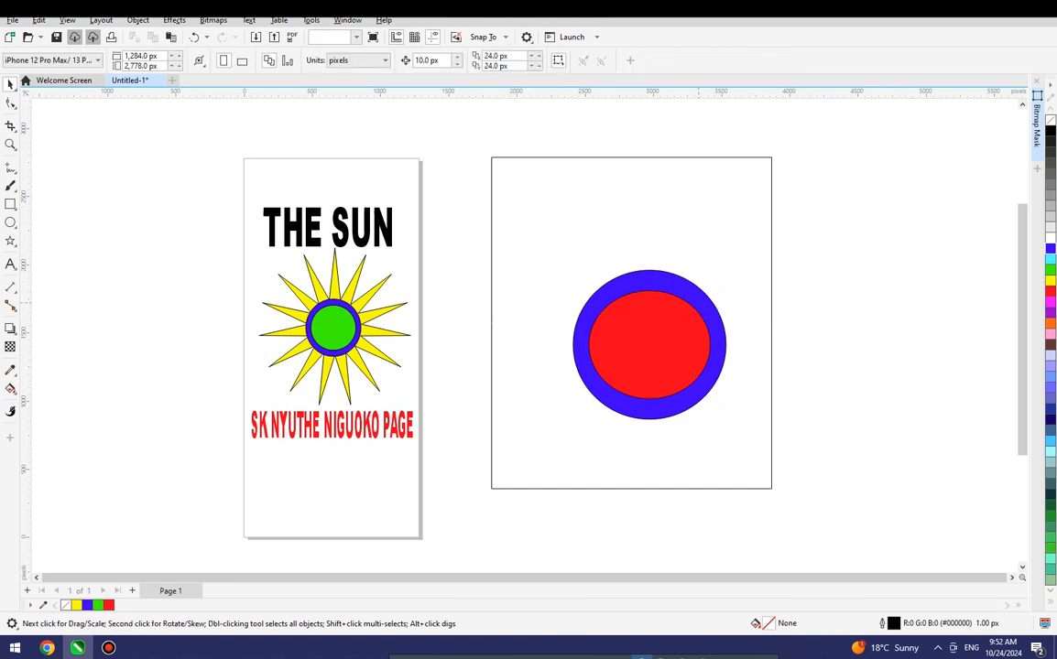
- Set the outline width of the blue outer circle to 5.0 px
click(698, 302)
click(542, 61)
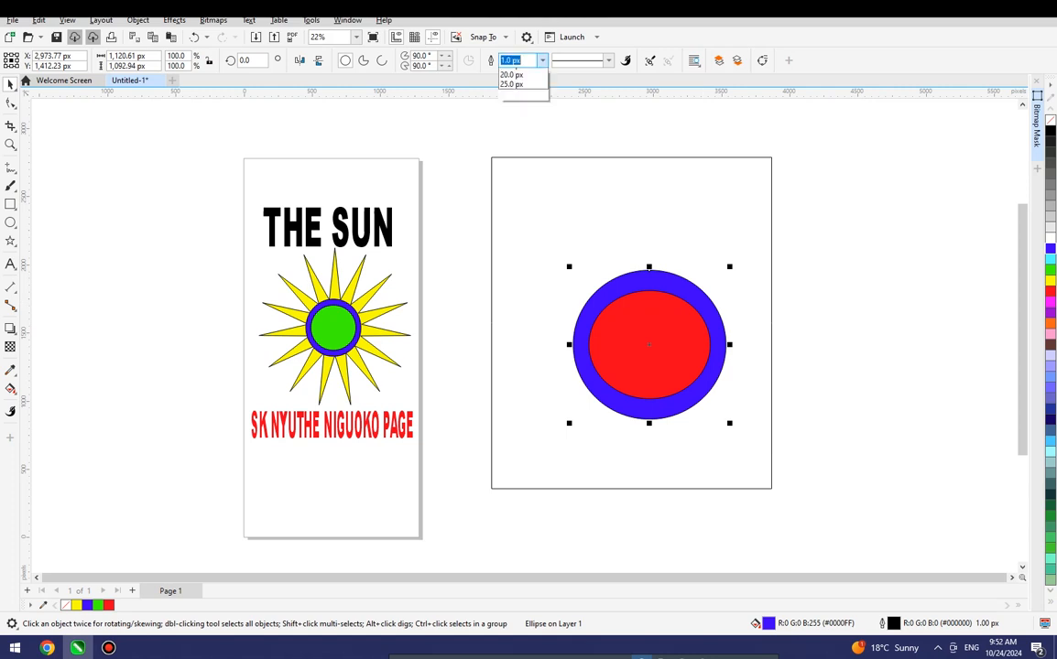
key(Down)
key(Down)
key(Down)
key(Return)
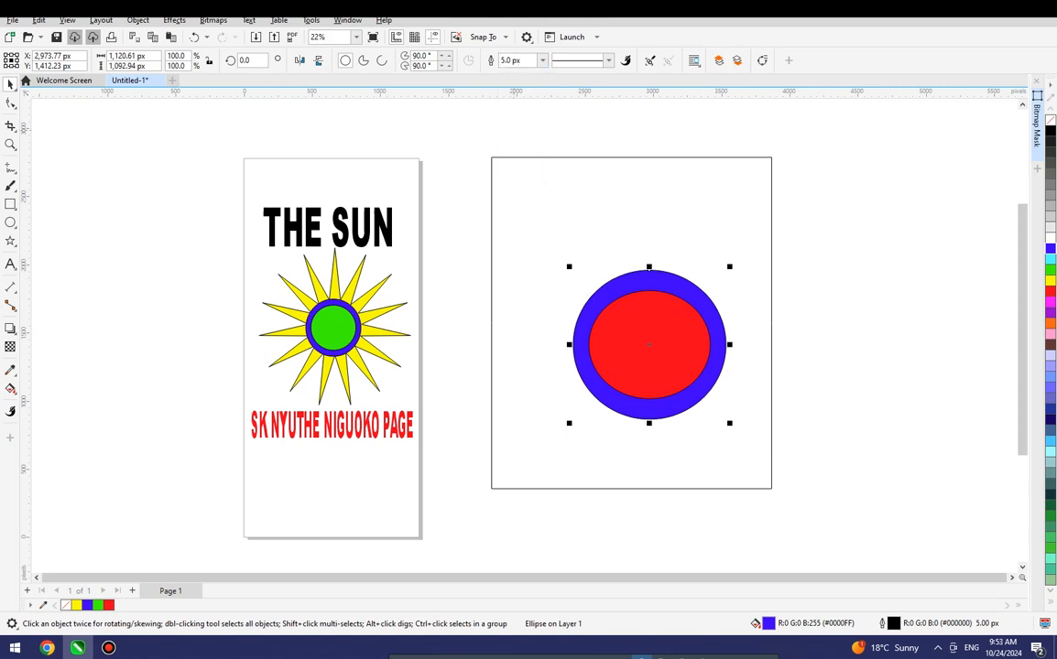
key(Escape)
click(662, 340)
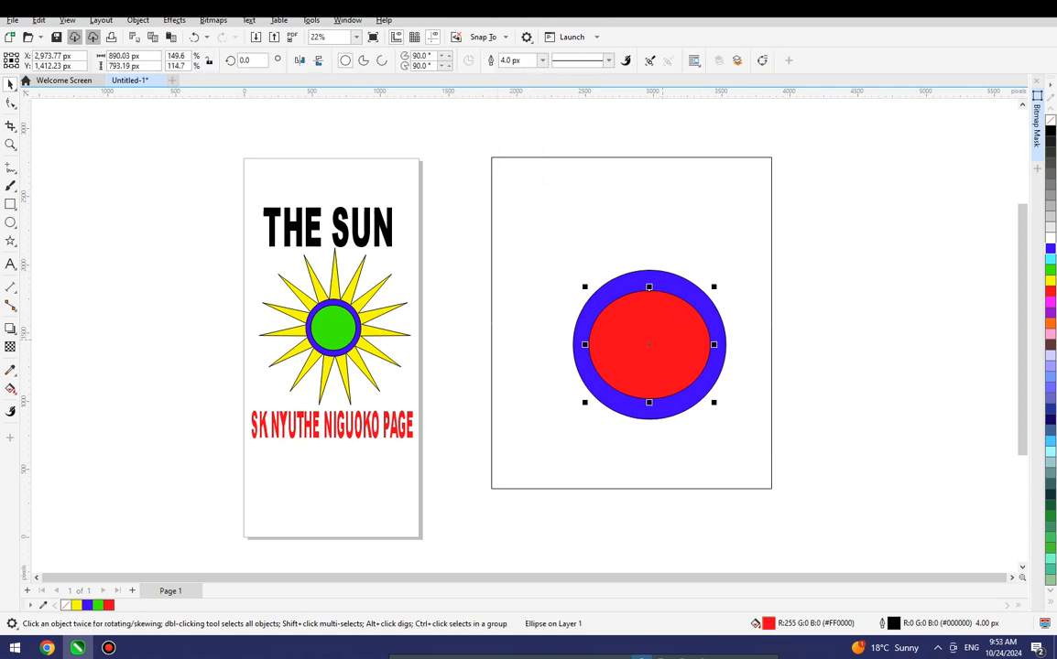
key(Escape)
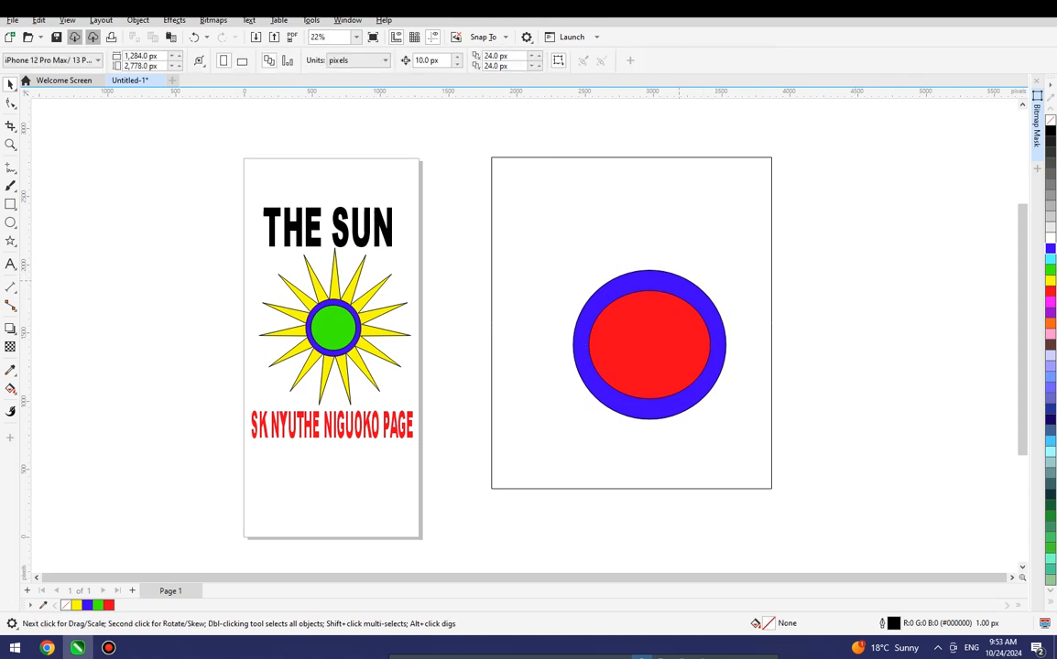
- Draw a five-point star about 506 by 572 px on the red ellipse and move it to the ellipse's middle
click(646, 336)
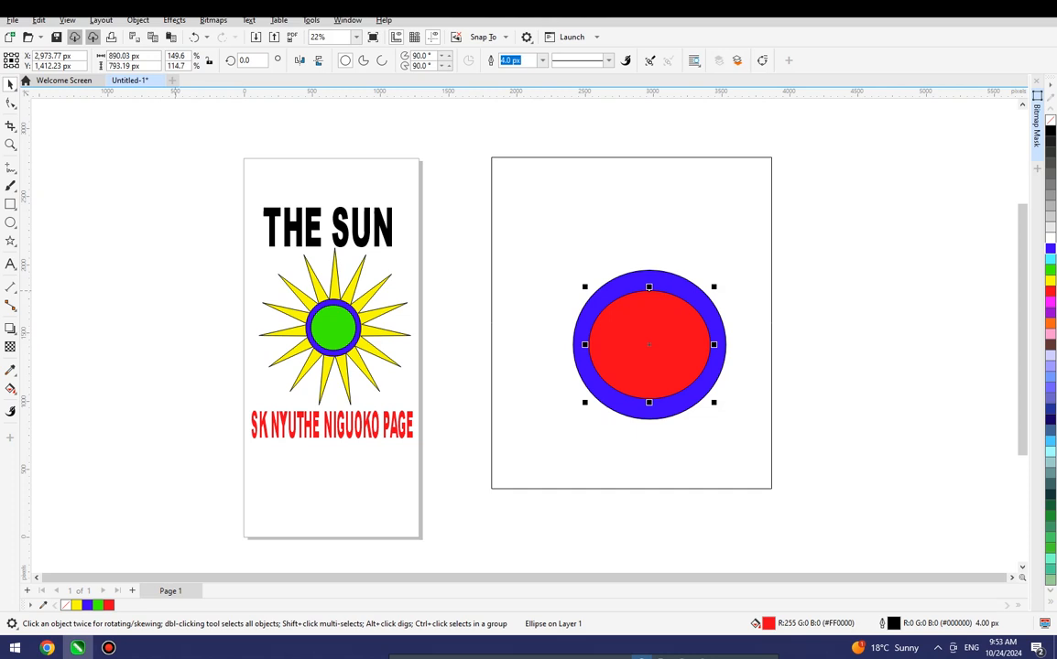
click(10, 241)
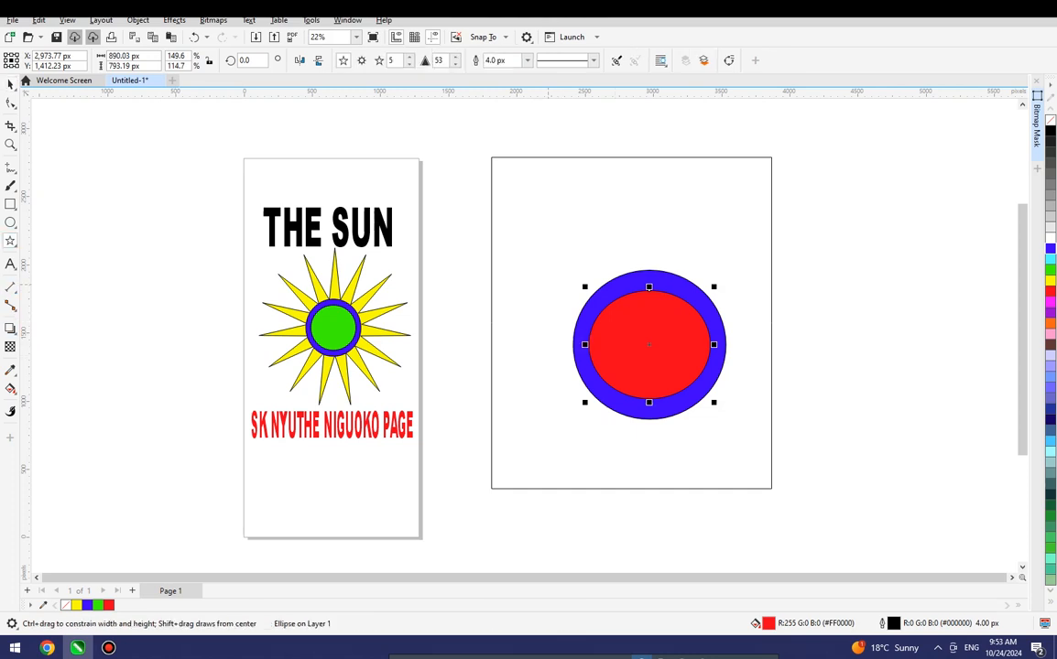
drag(626, 317, 701, 397)
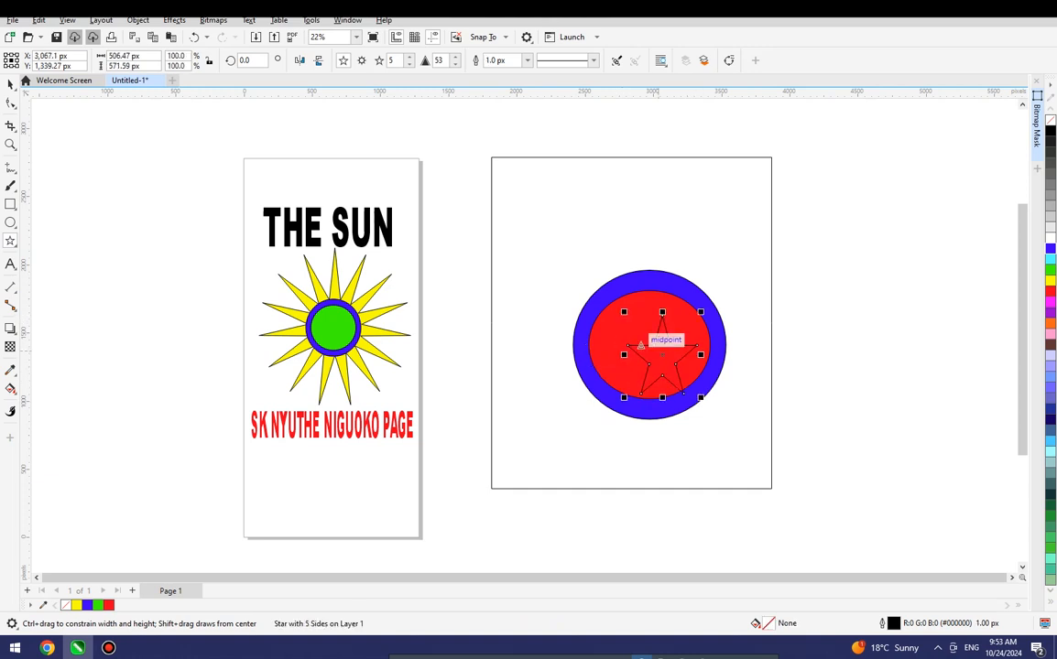
drag(661, 358, 648, 344)
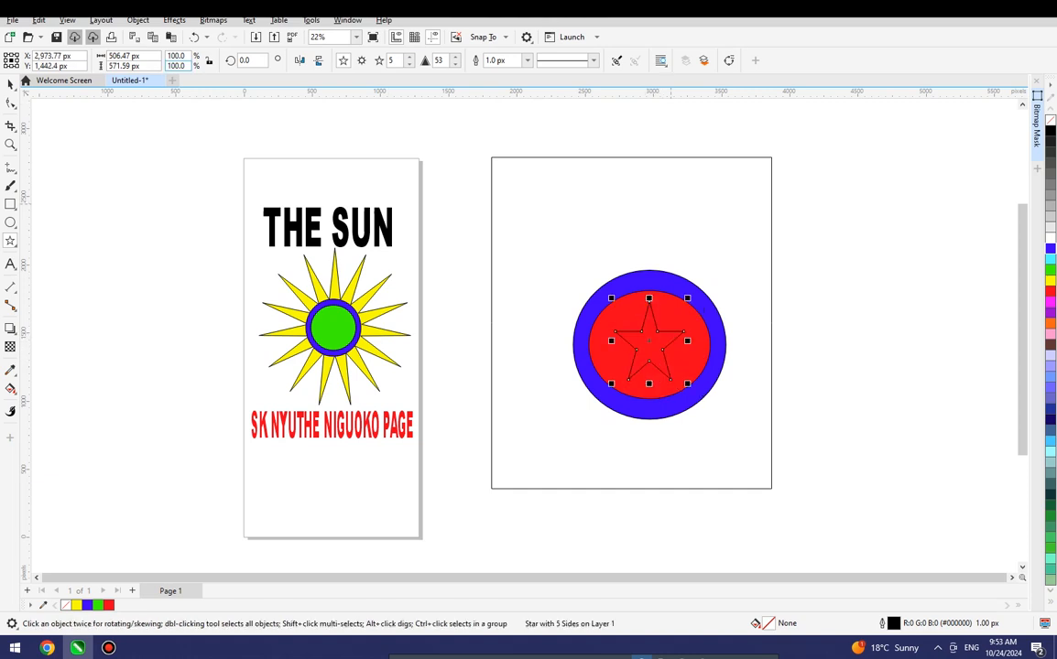
- Increase the number of points on the star to 12
click(821, 229)
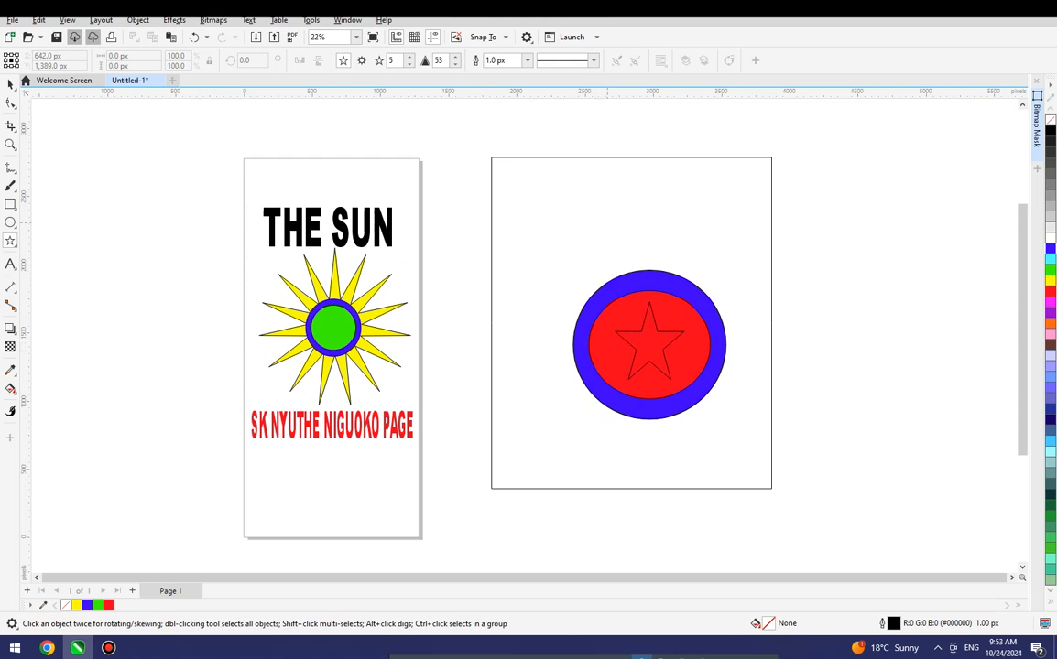
click(649, 344)
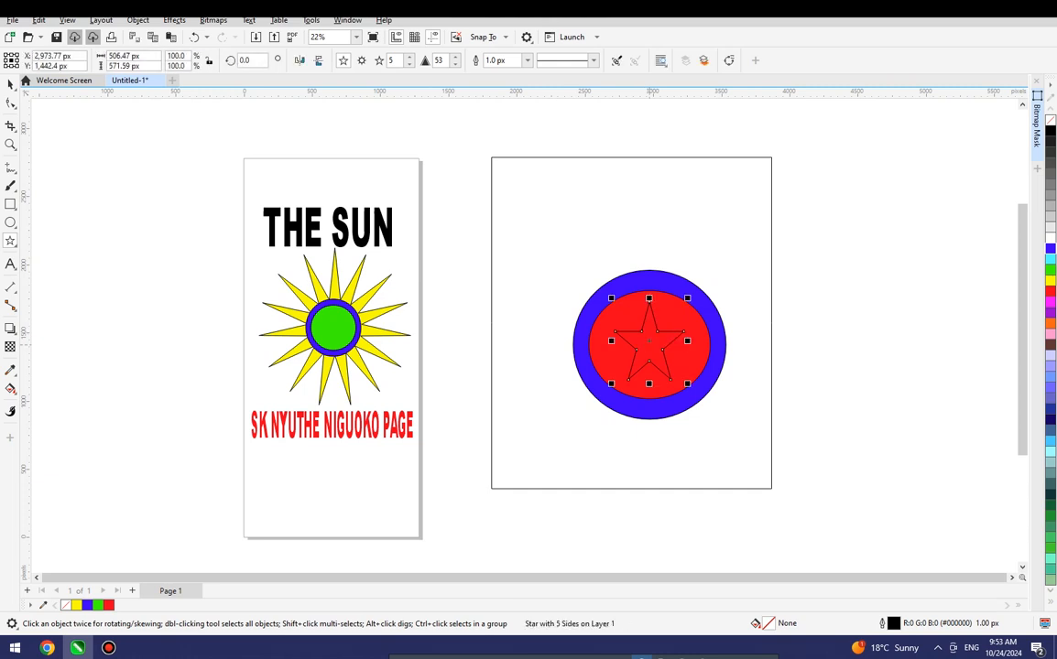
scroll(391, 60, up, 3)
scroll(391, 59, up, 4)
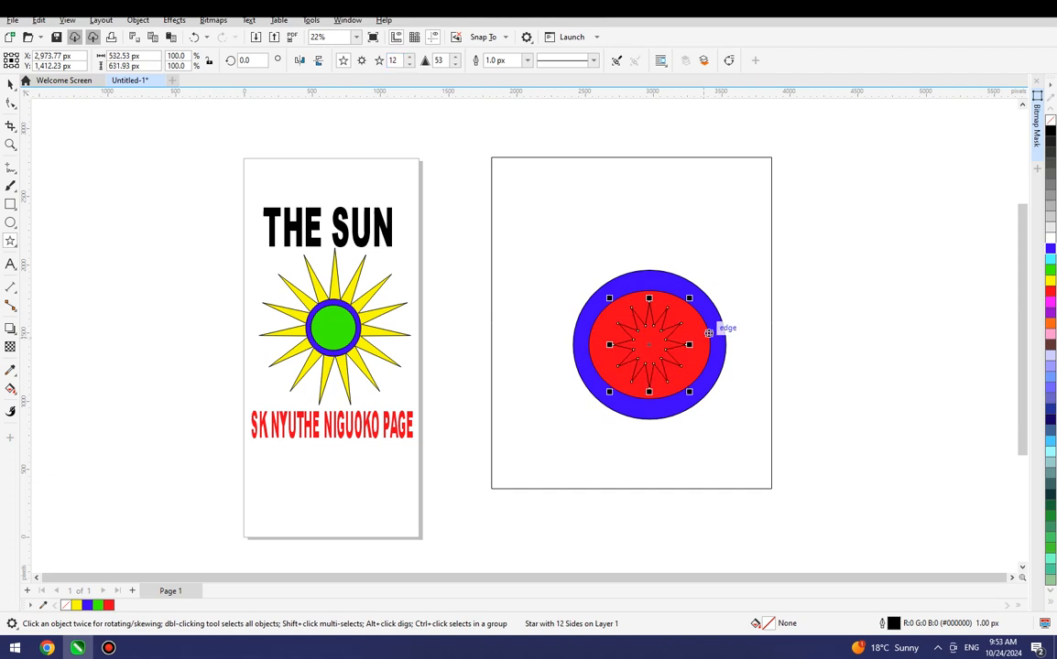
- Enlarge the 12-point star to about 1727 by 1397 px and move its center onto the center of the ellipses
drag(689, 344, 780, 344)
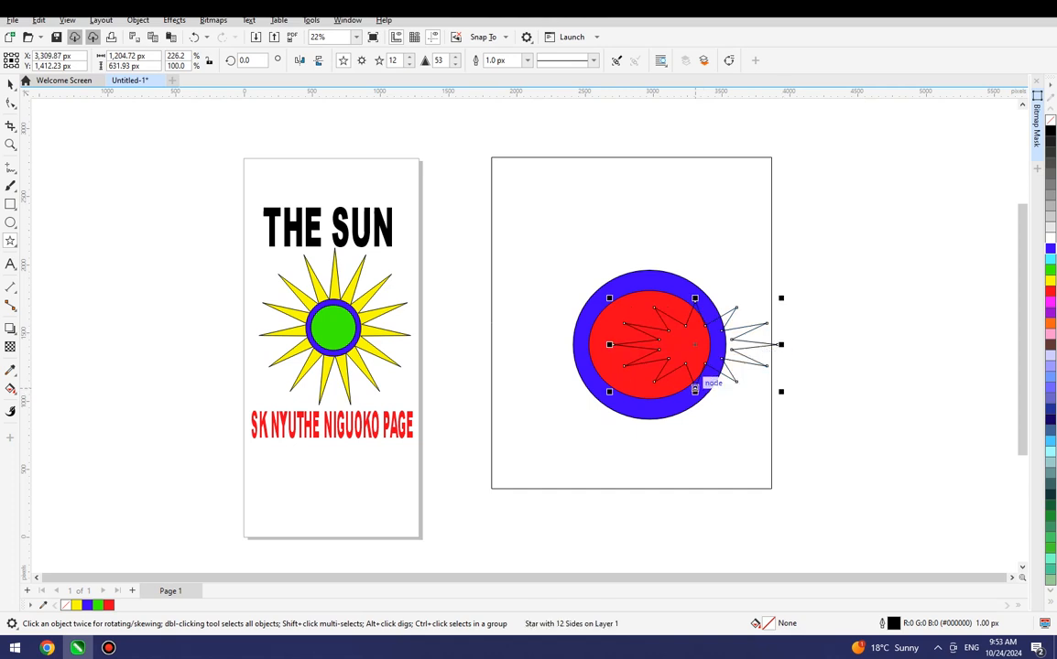
drag(695, 389, 696, 438)
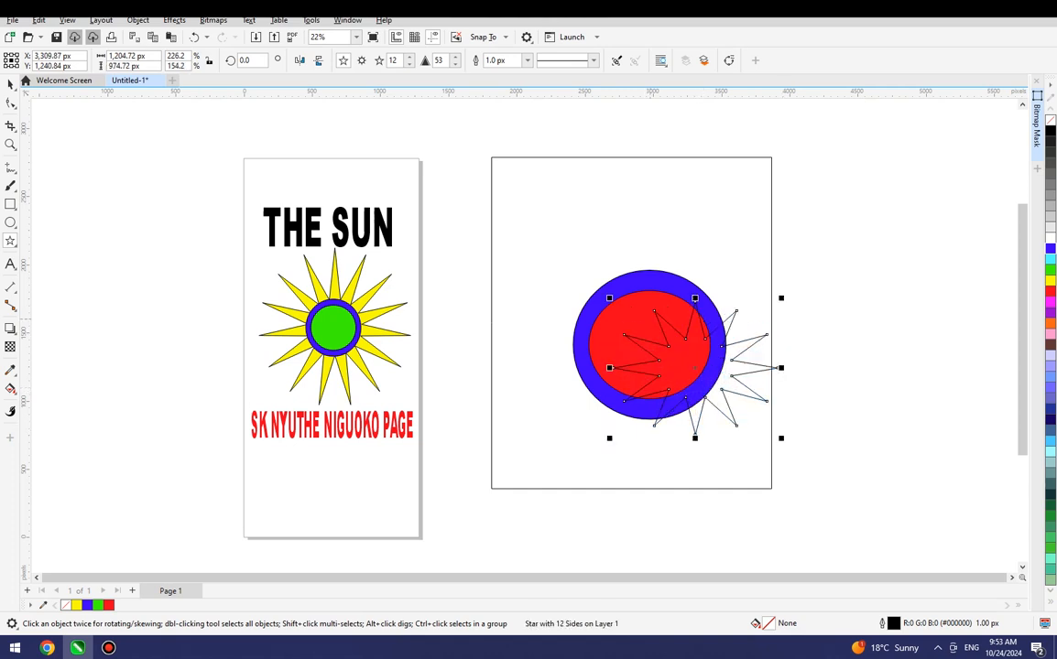
drag(609, 297, 538, 240)
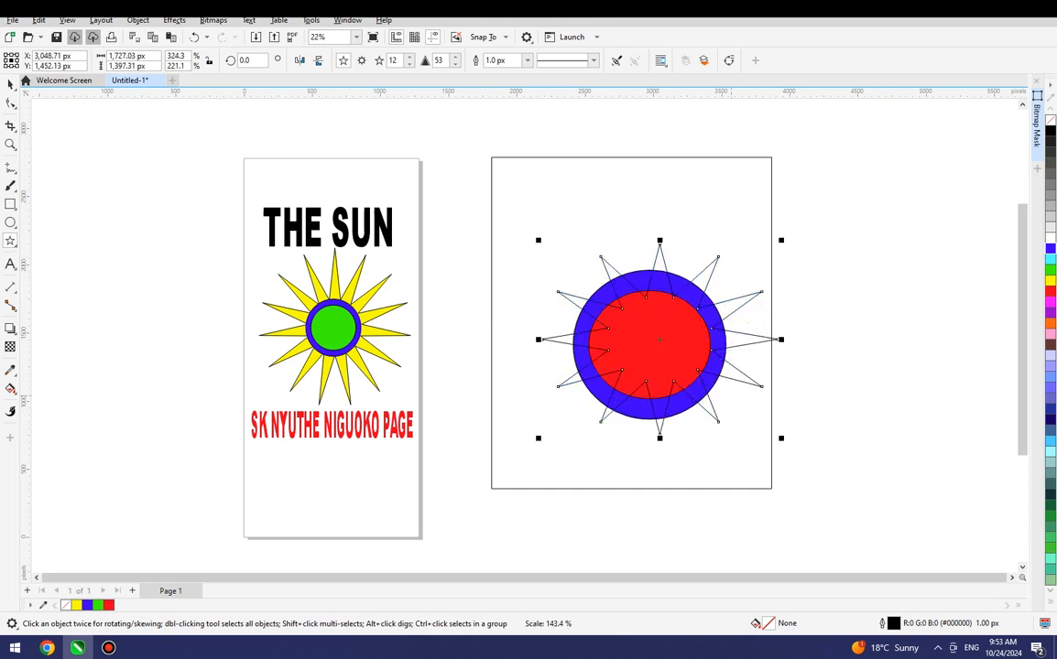
drag(658, 339, 648, 345)
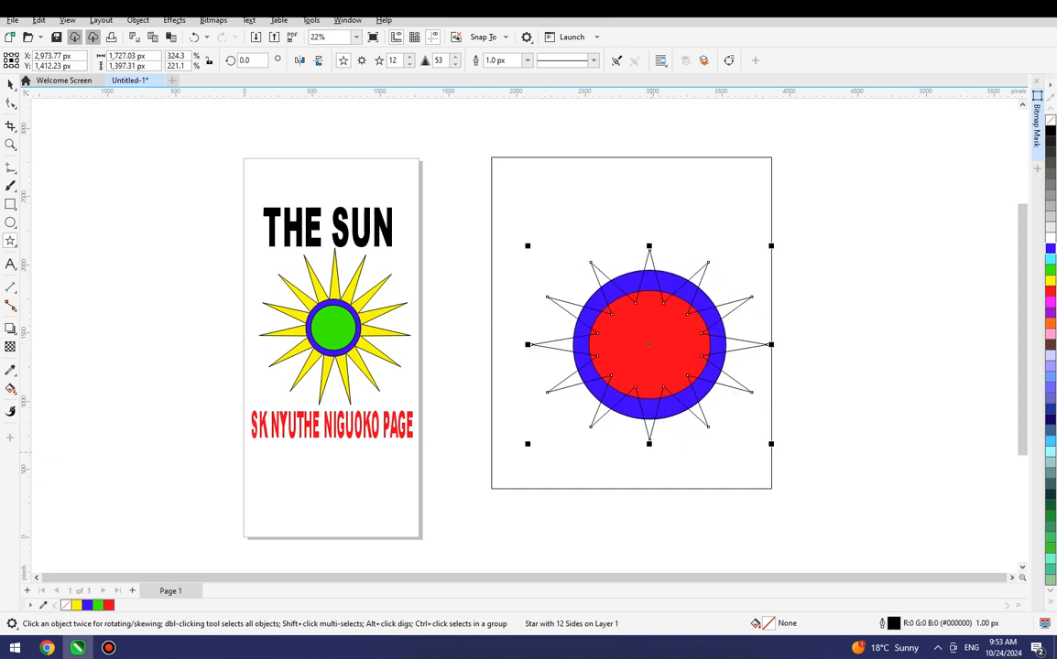
- Stretch the star on all four sides to about 2230 by 2089 px so its rays extend well beyond the blue circle
drag(648, 443, 648, 487)
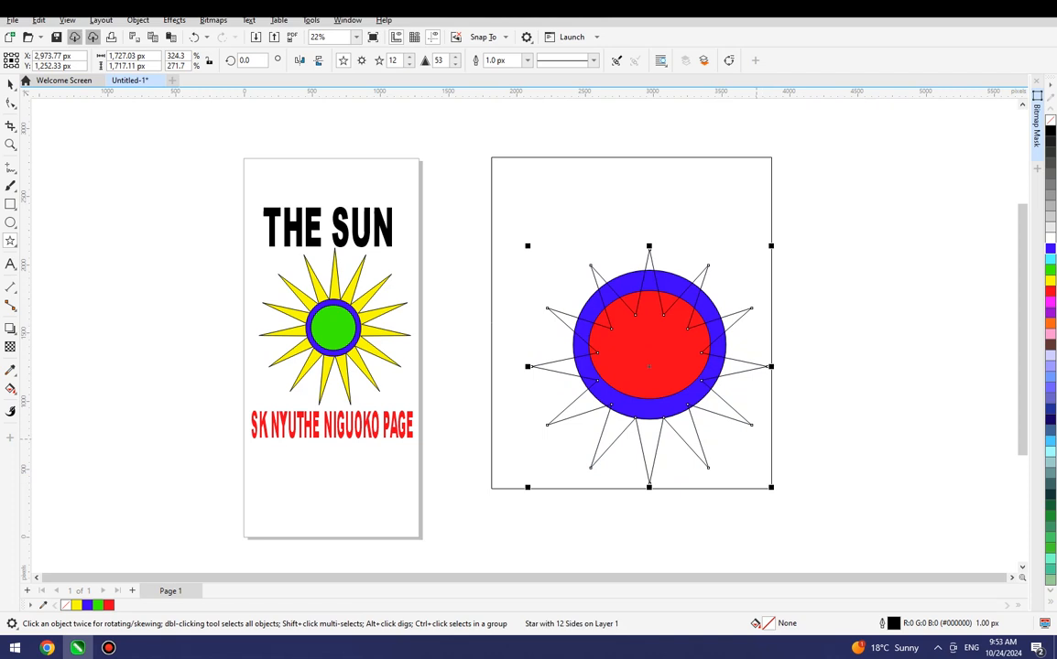
drag(771, 367, 799, 366)
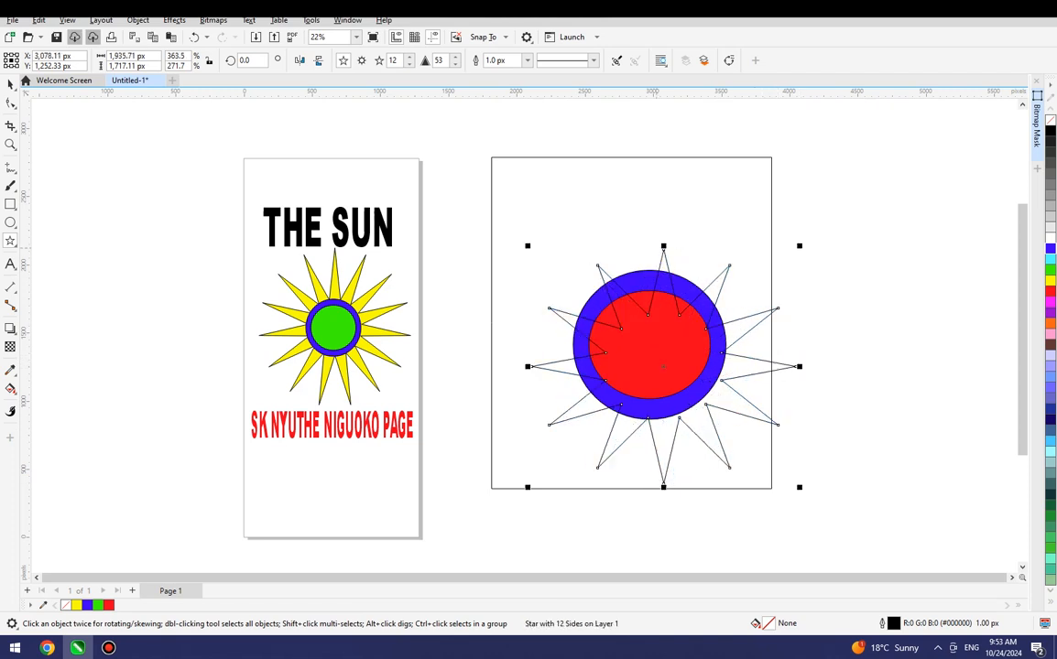
drag(663, 245, 663, 194)
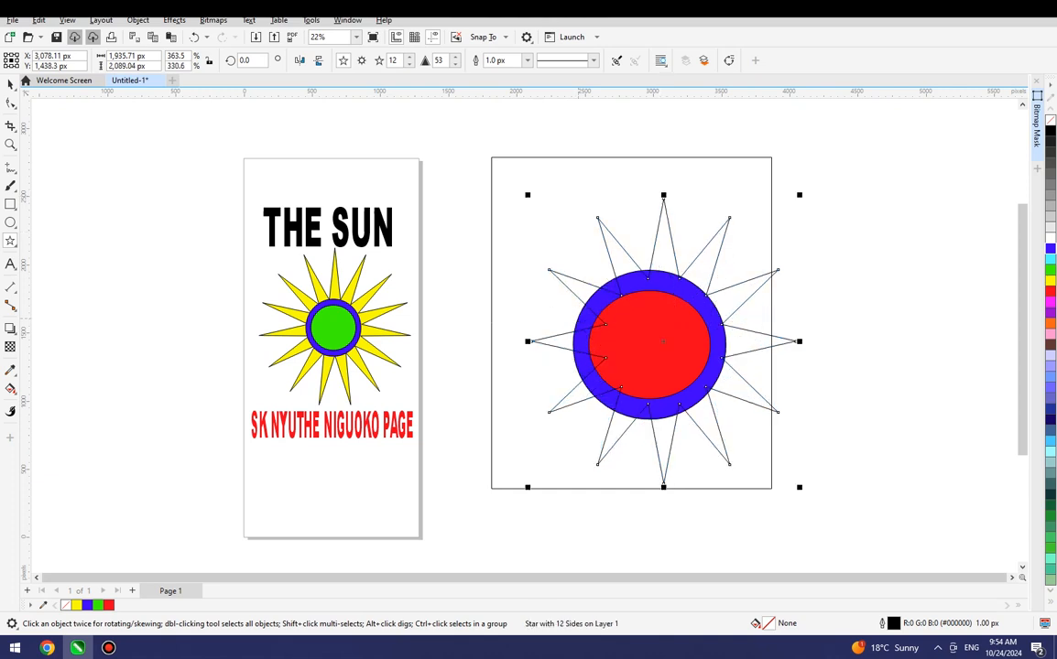
drag(527, 340, 488, 341)
click(840, 181)
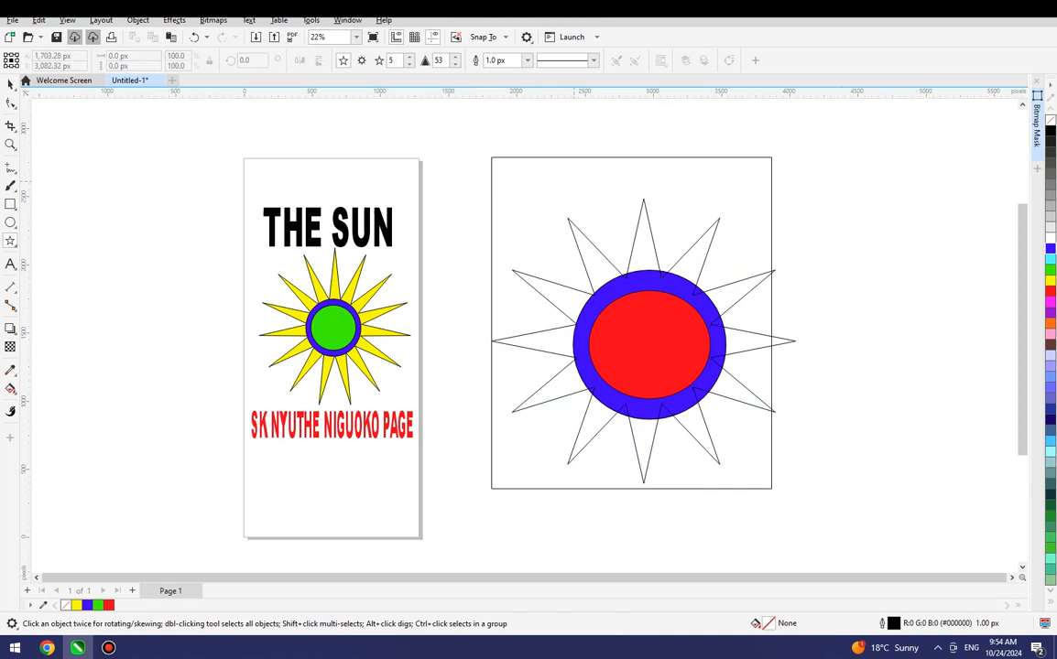
- Delete the large rectangle surrounding the star and the ellipses
click(583, 157)
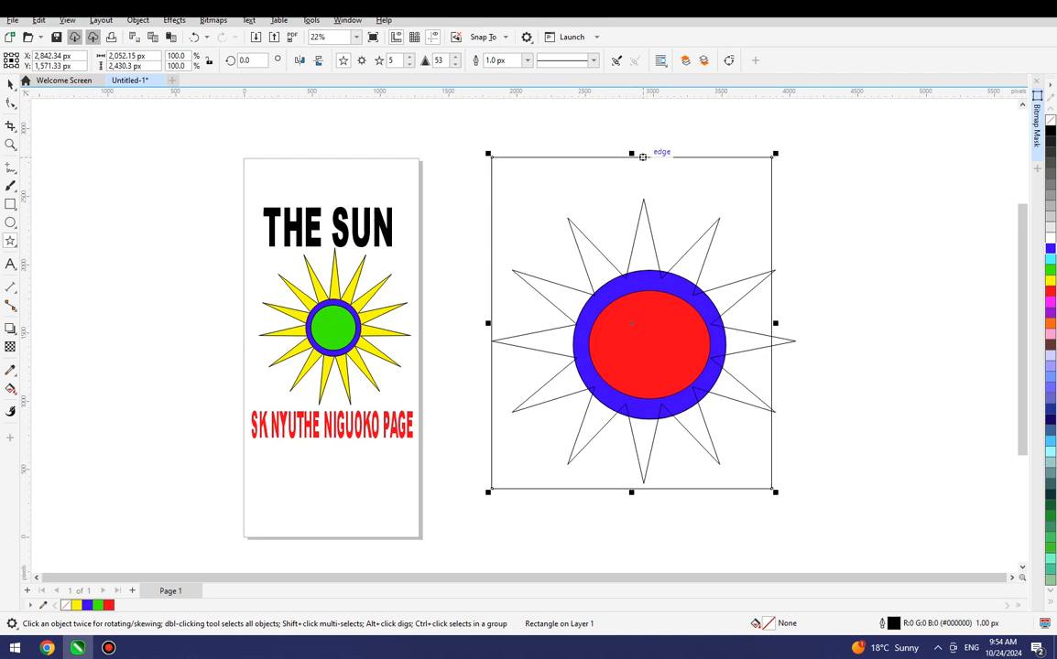
right_click(641, 158)
click(672, 213)
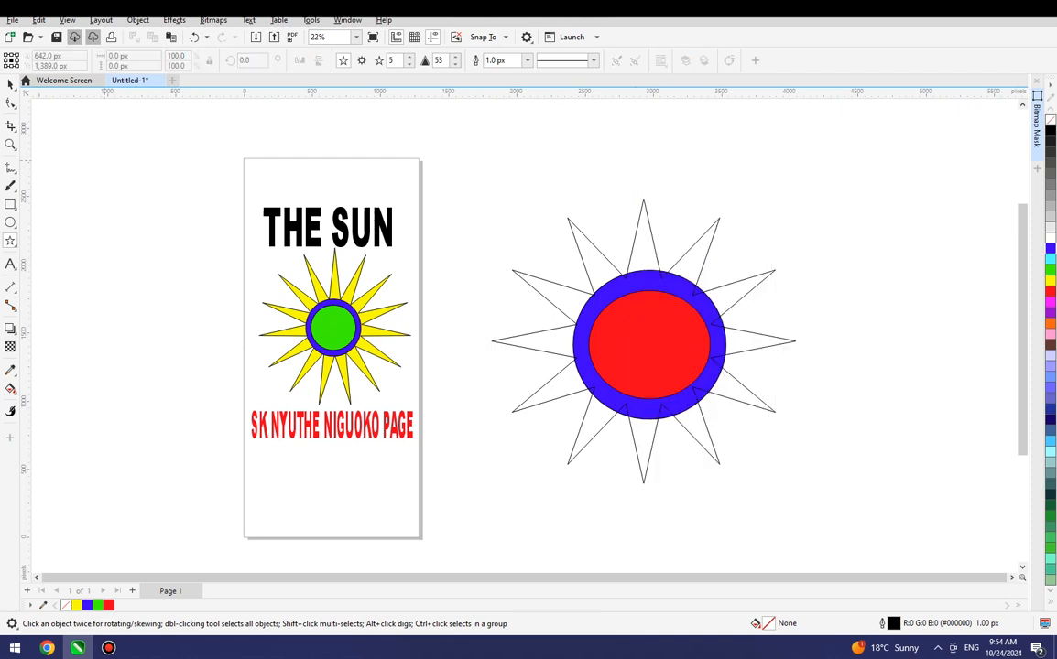
- Select the star and both ellipses and shrink them together to about 1756 by 1601 px
key(space)
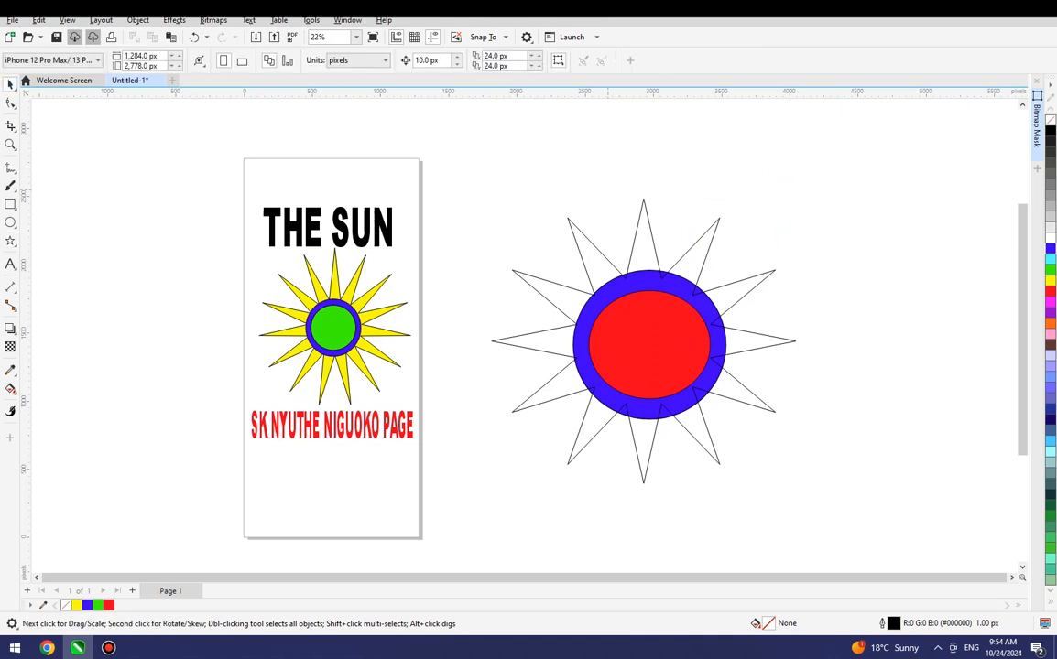
drag(832, 437, 824, 501)
click(449, 167)
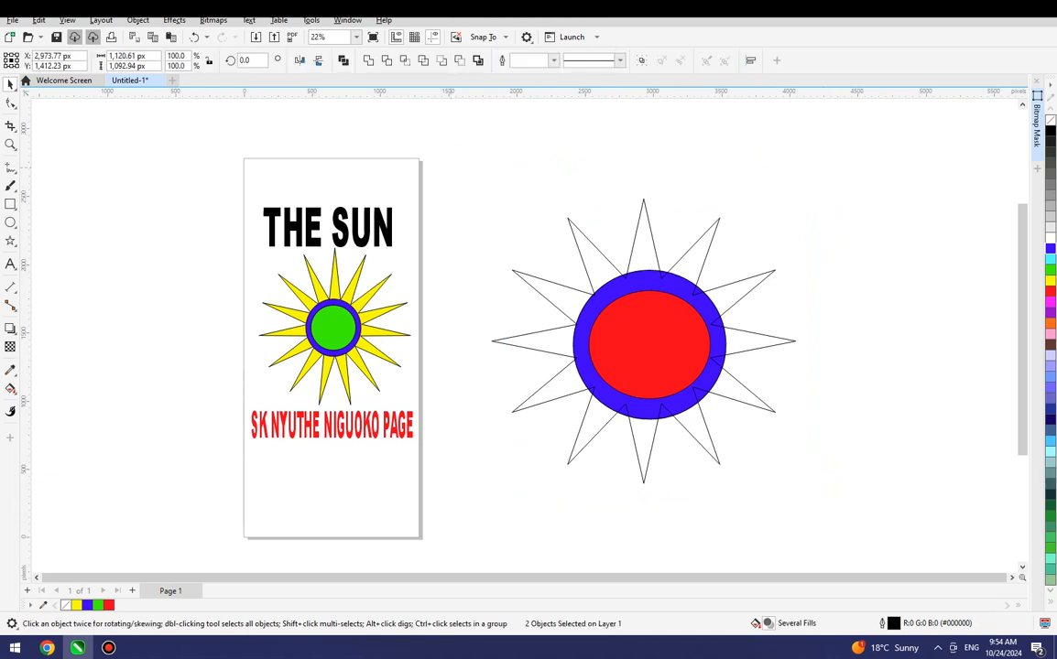
drag(816, 208, 892, 496)
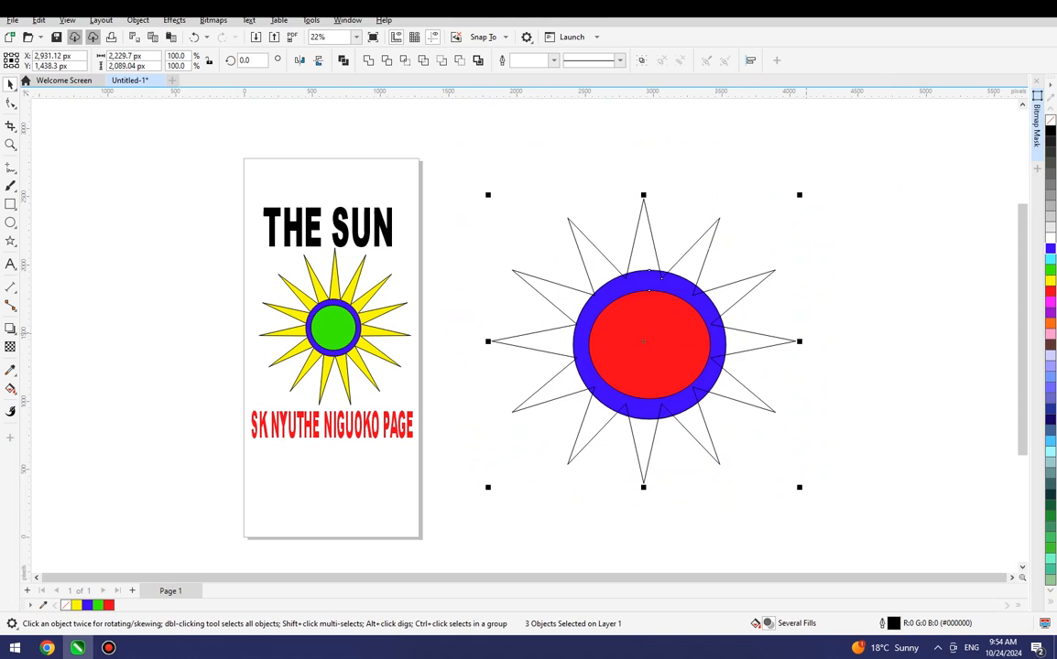
mouse_move(799, 341)
mouse_down()
mouse_move(808, 337)
mouse_move(760, 341)
mouse_move(807, 338)
mouse_move(778, 341)
mouse_up()
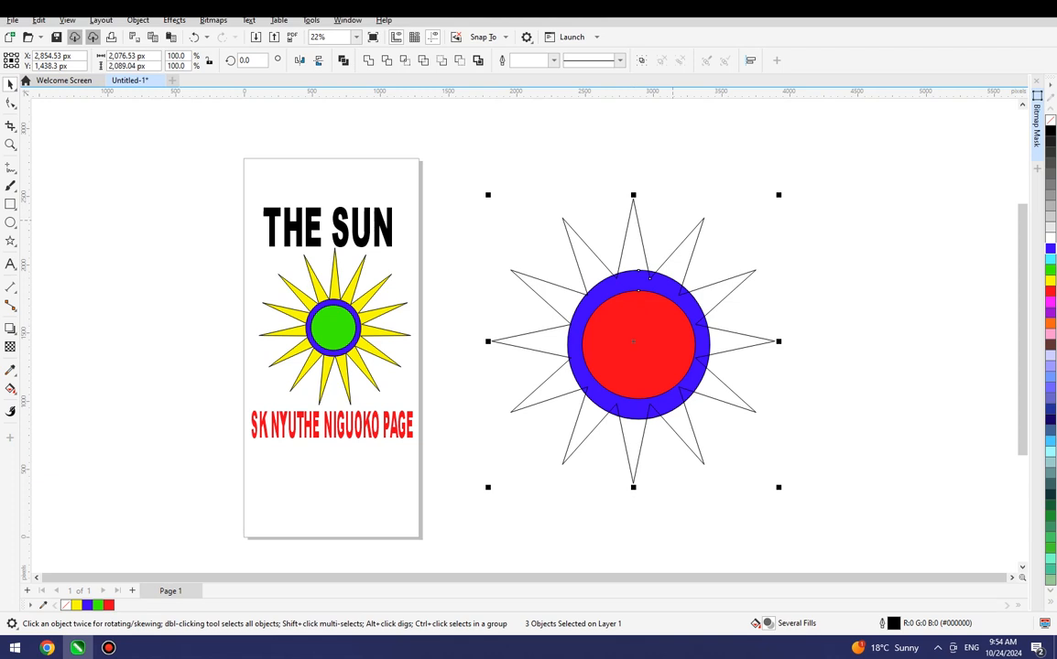
drag(633, 195, 633, 225)
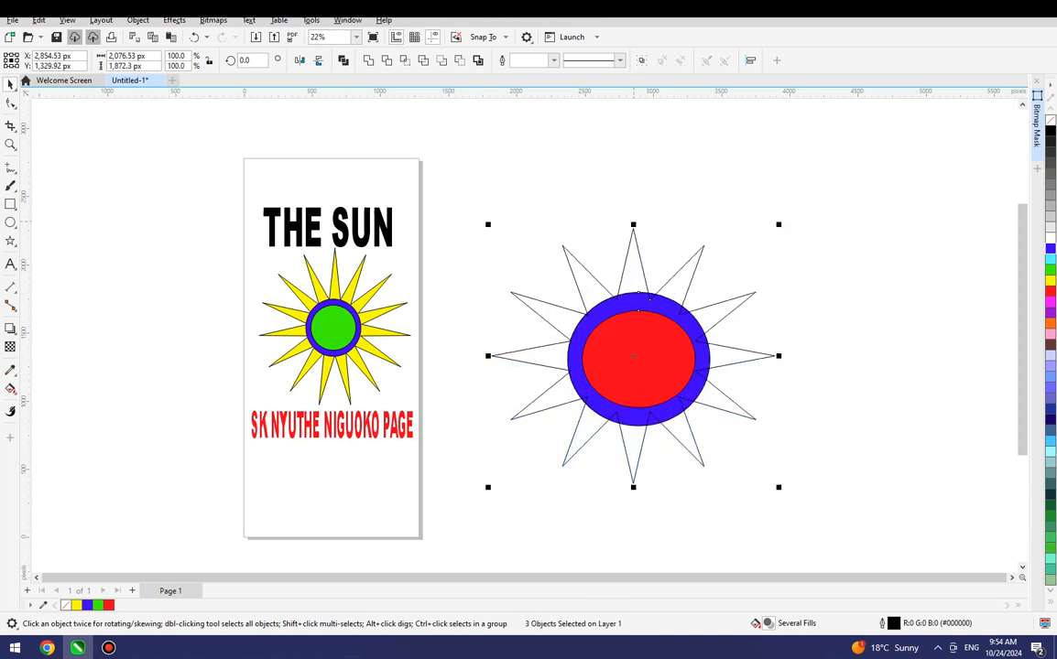
drag(487, 355, 506, 355)
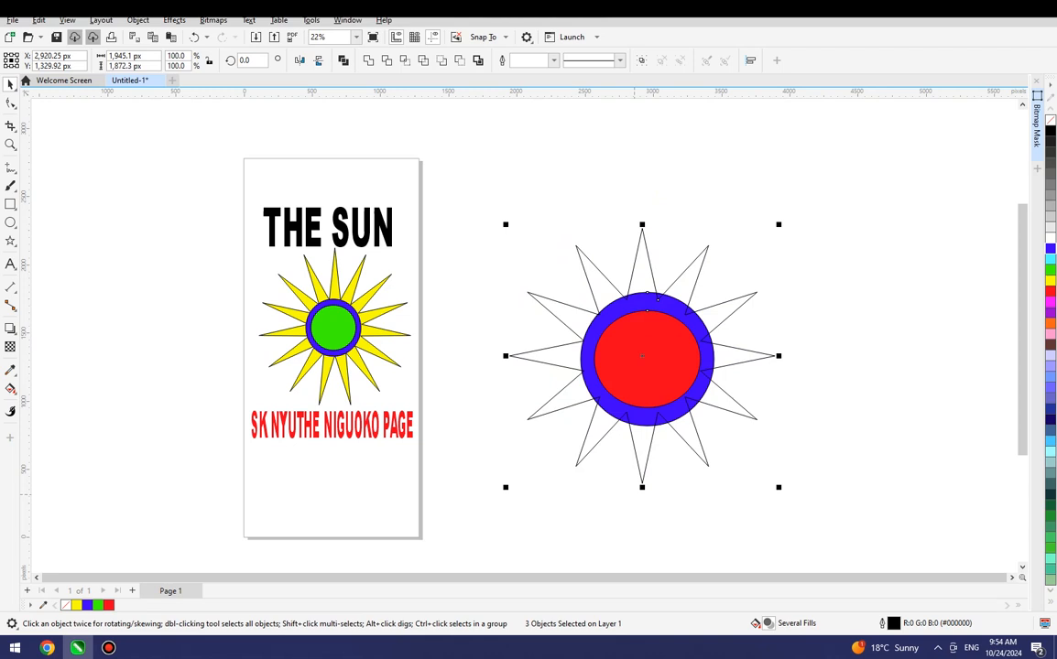
drag(642, 487, 642, 473)
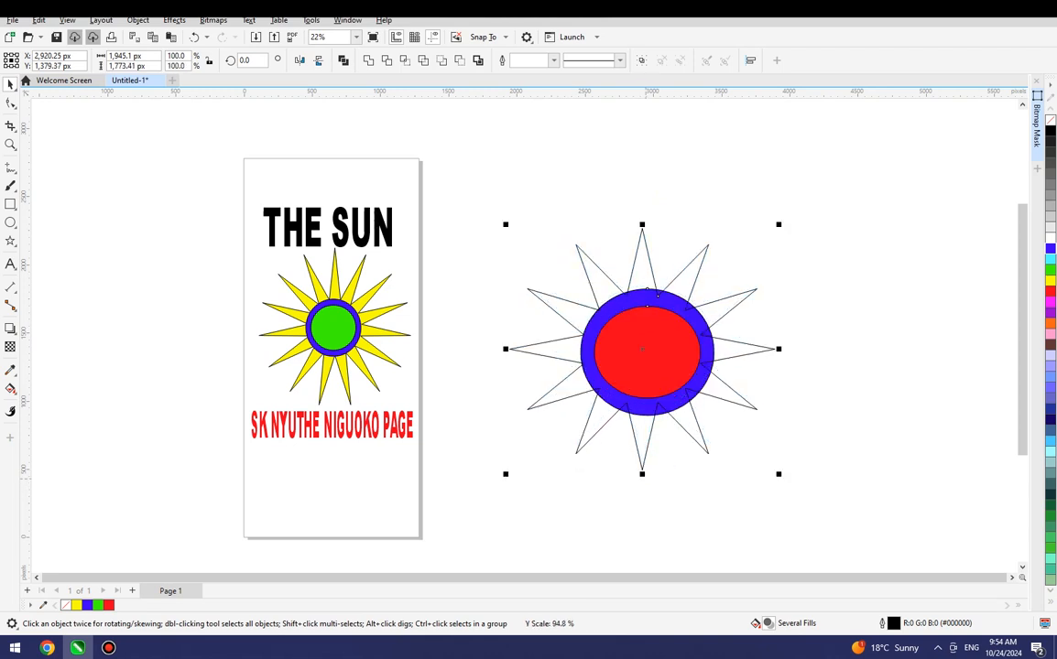
drag(506, 473, 531, 450)
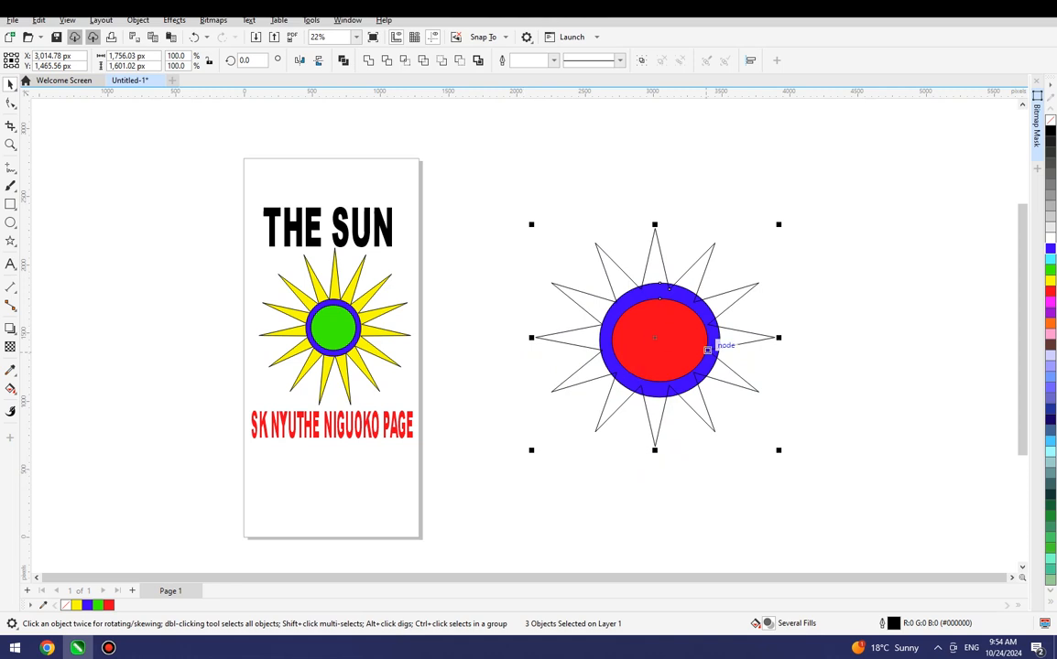
click(821, 334)
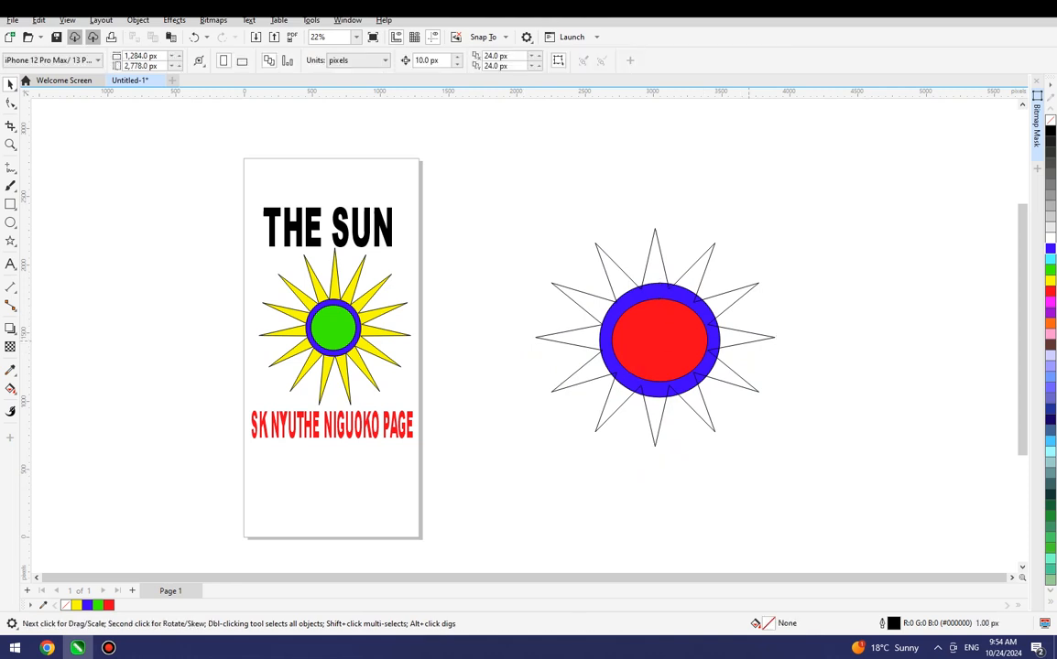
- Enlarge only the star around the ellipses to about 1947 by 1803 px, setting its inner corners near the blue circle's edge
click(769, 337)
drag(778, 337, 792, 337)
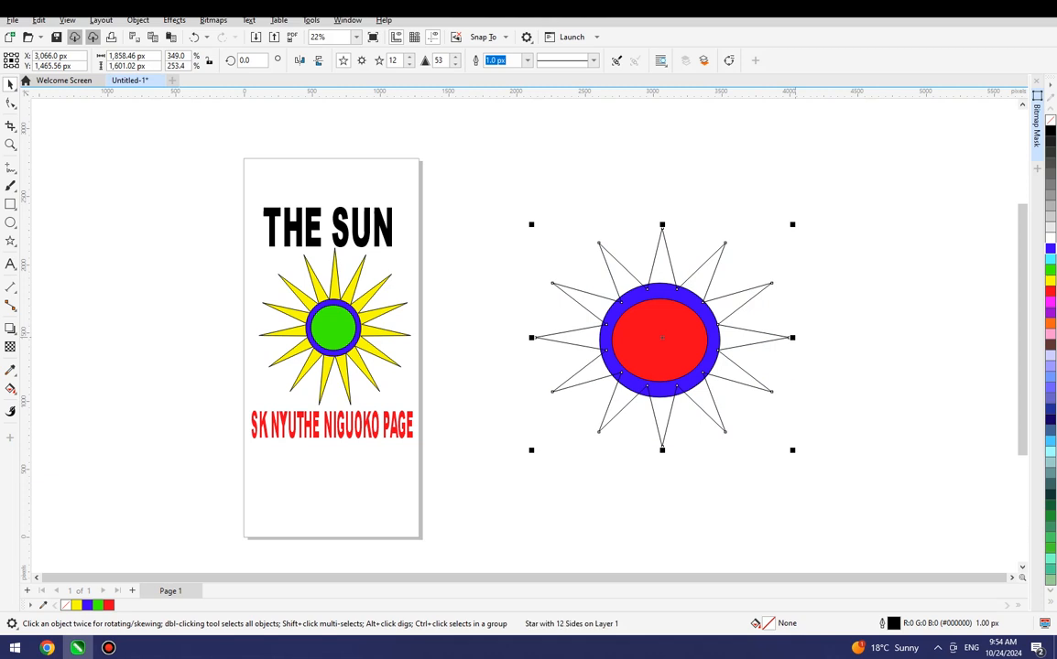
drag(662, 449, 662, 463)
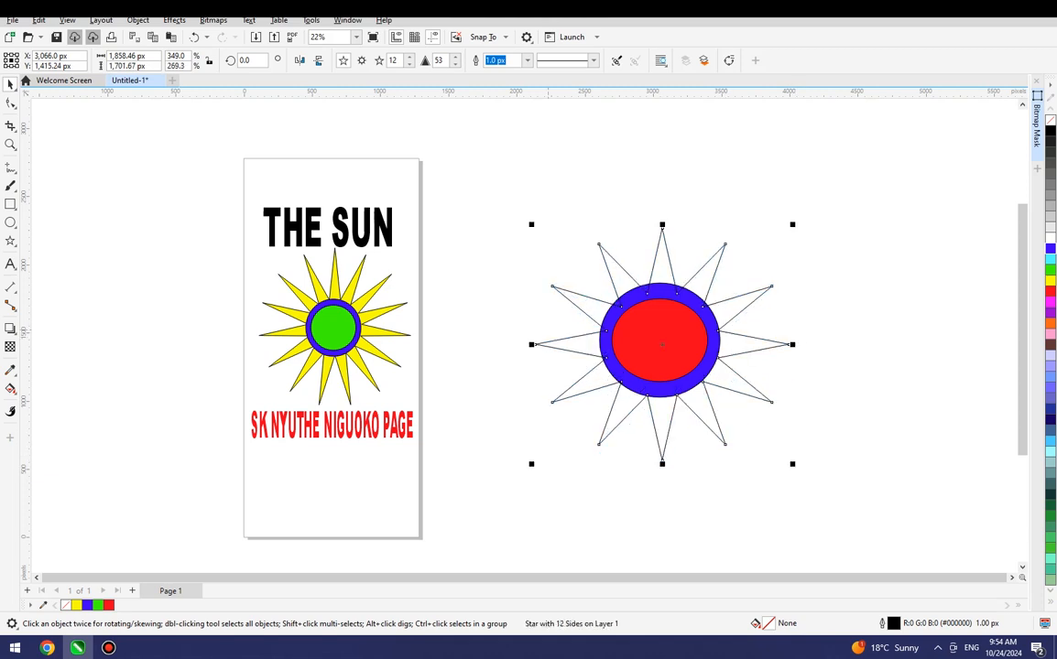
drag(536, 344, 521, 344)
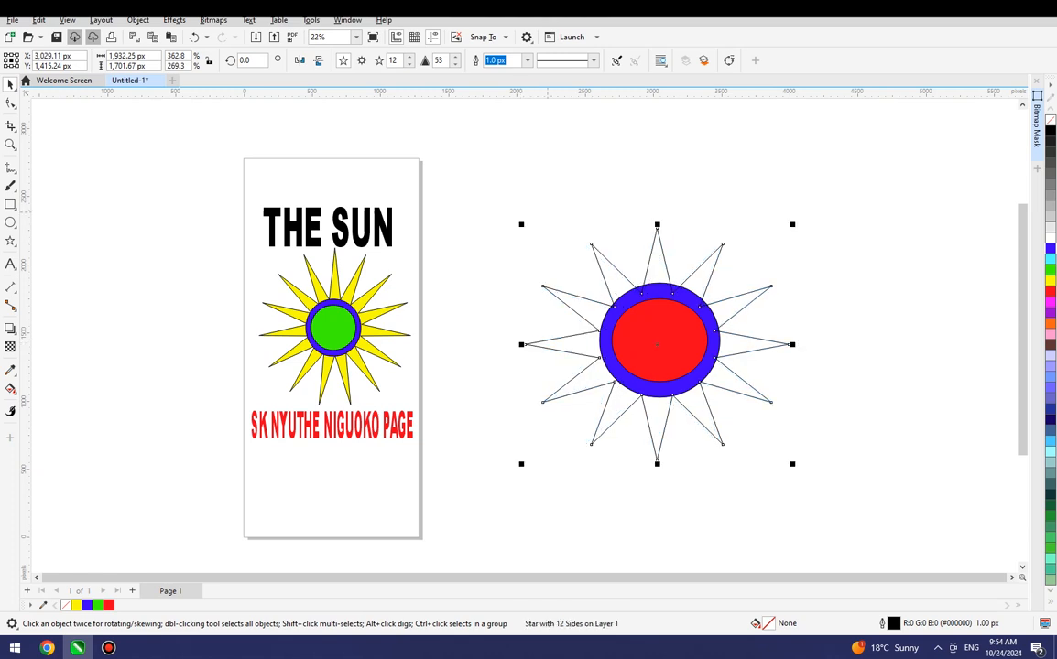
drag(657, 224, 657, 213)
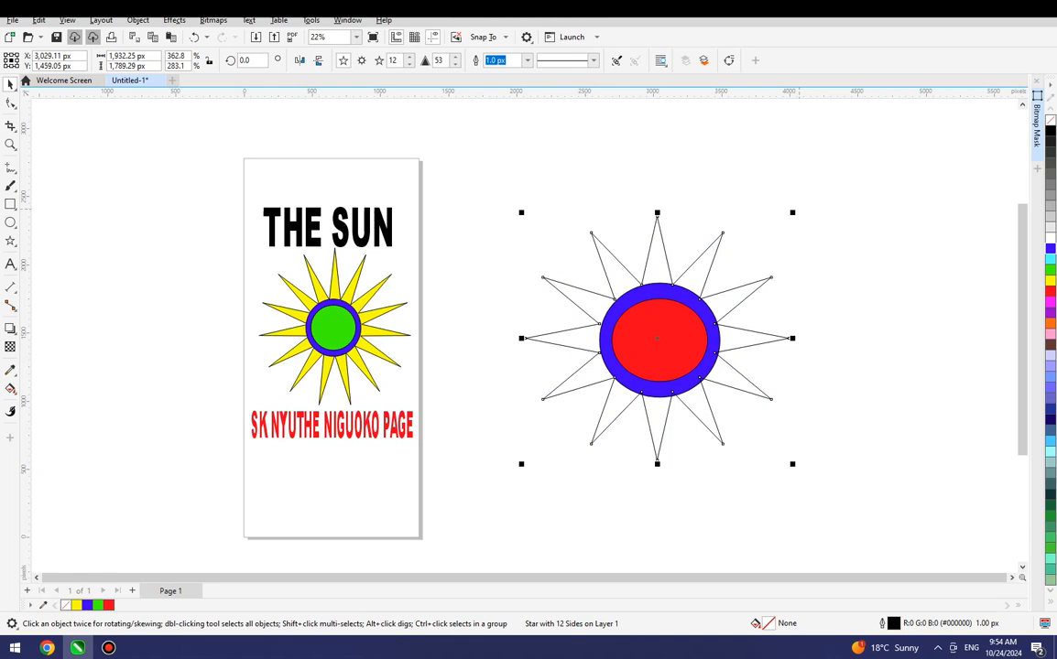
drag(792, 213, 794, 211)
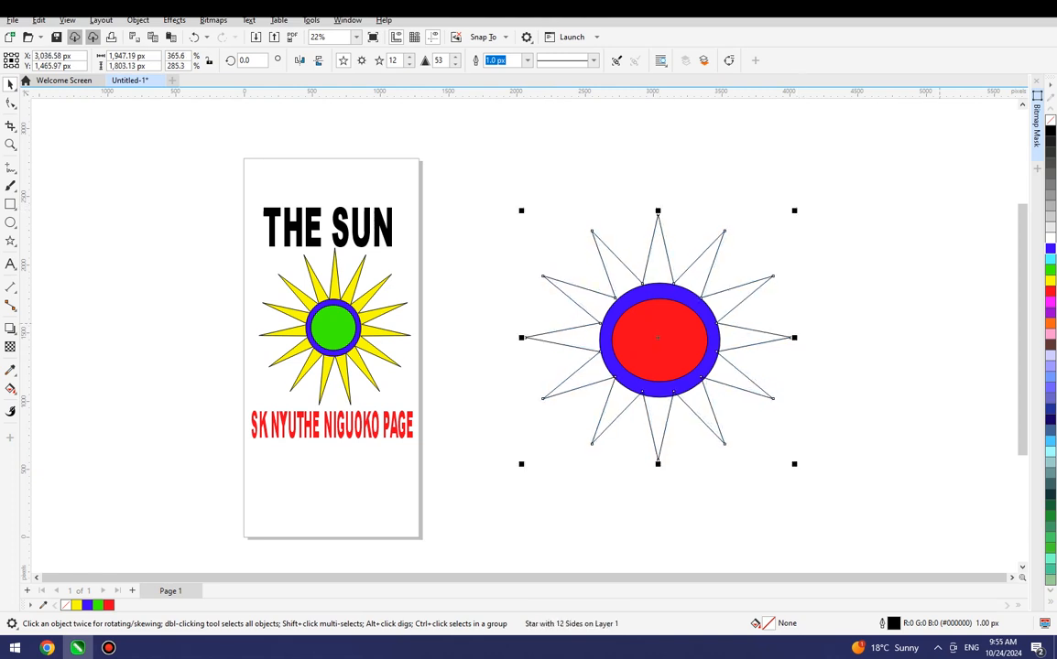
- Fill the 12-point star with yellow (#FFFF00) and nudge it slightly upward
click(1051, 280)
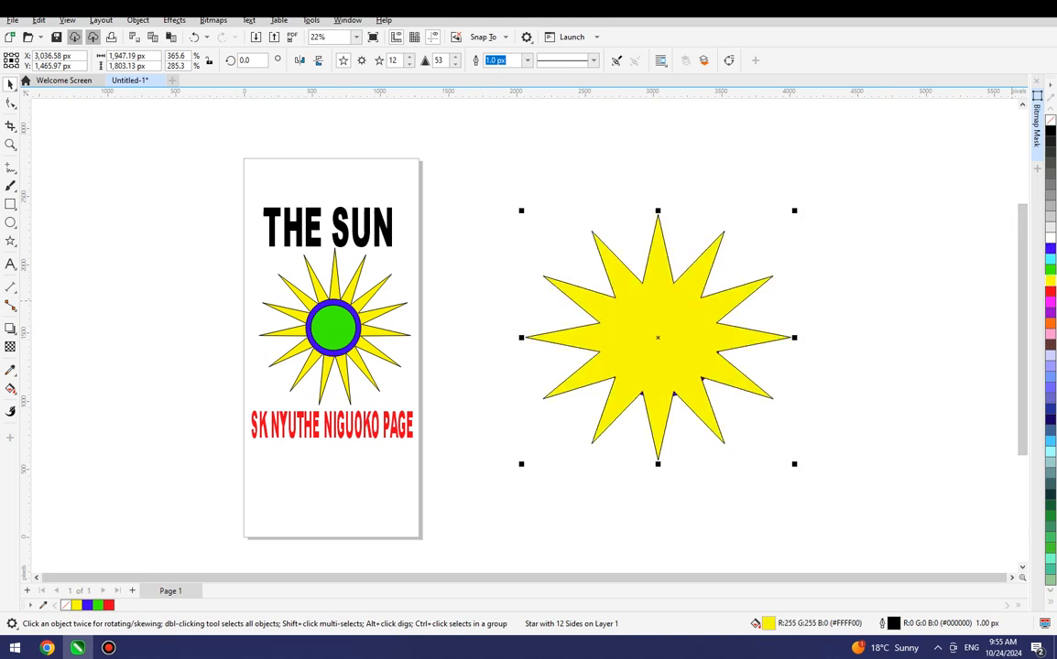
key(Escape)
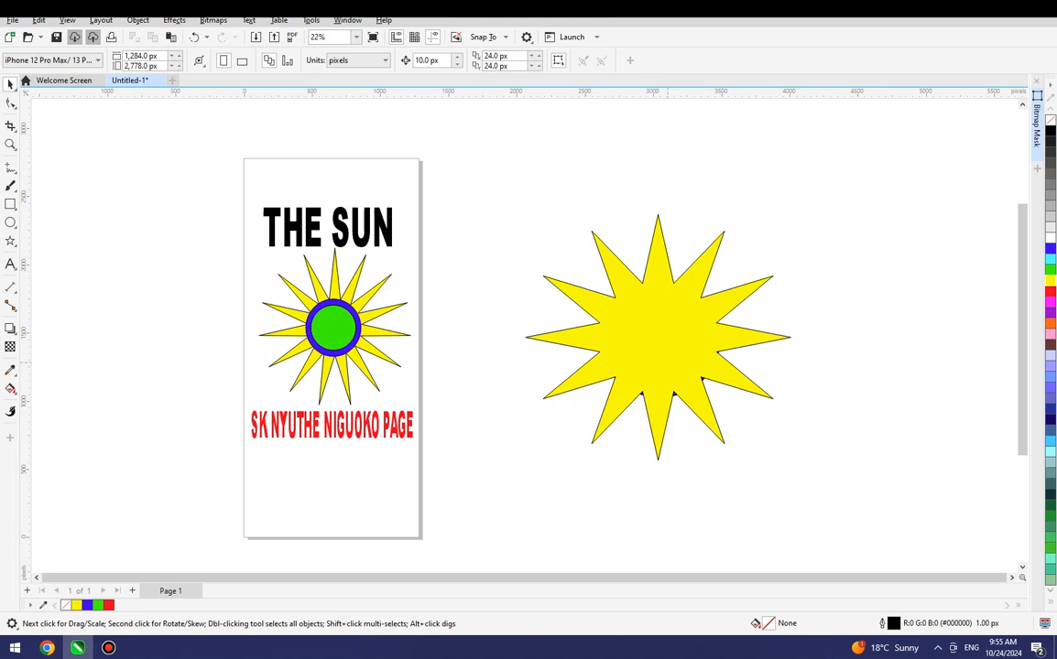
click(655, 333)
mouse_move(656, 333)
mouse_down()
mouse_move(668, 348)
mouse_move(656, 336)
mouse_up()
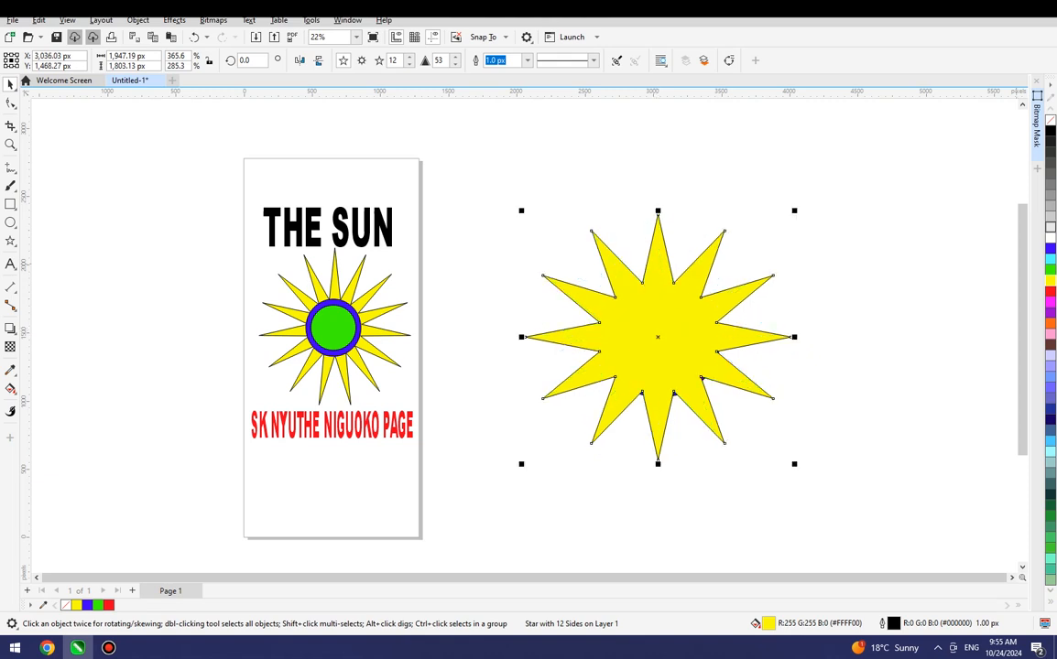
- Clear the star's fill and fill it with yellow again
click(1050, 120)
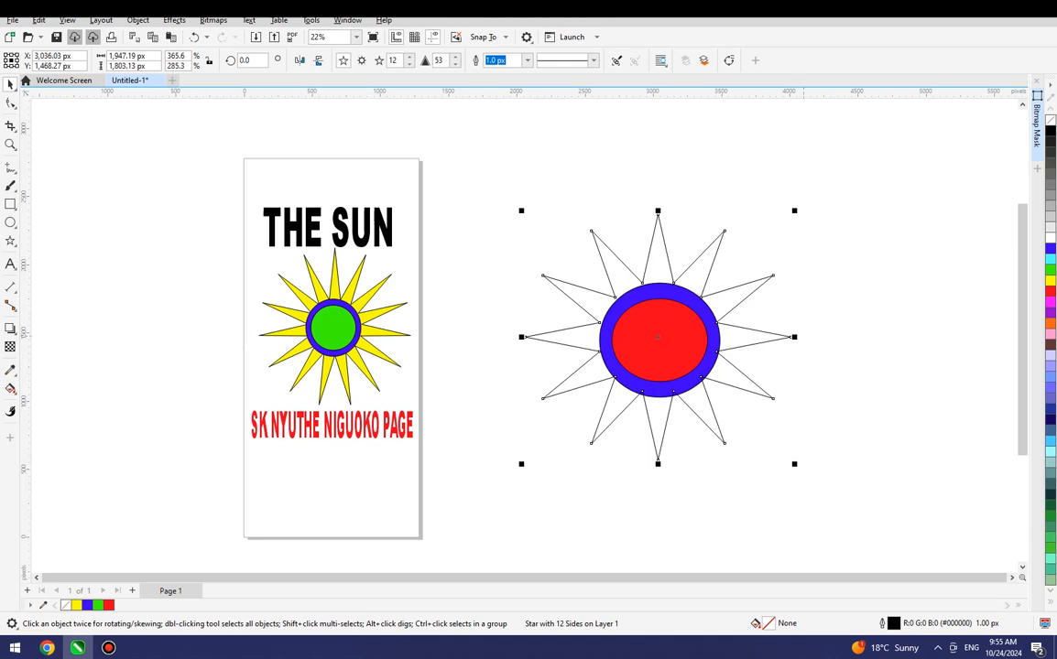
click(657, 337)
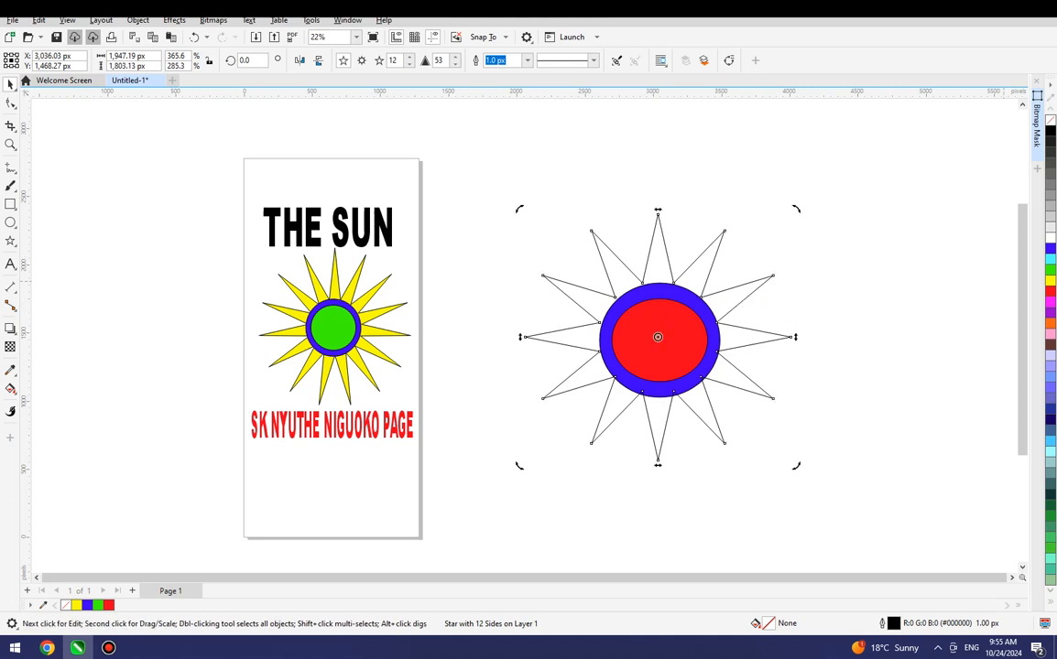
click(1051, 280)
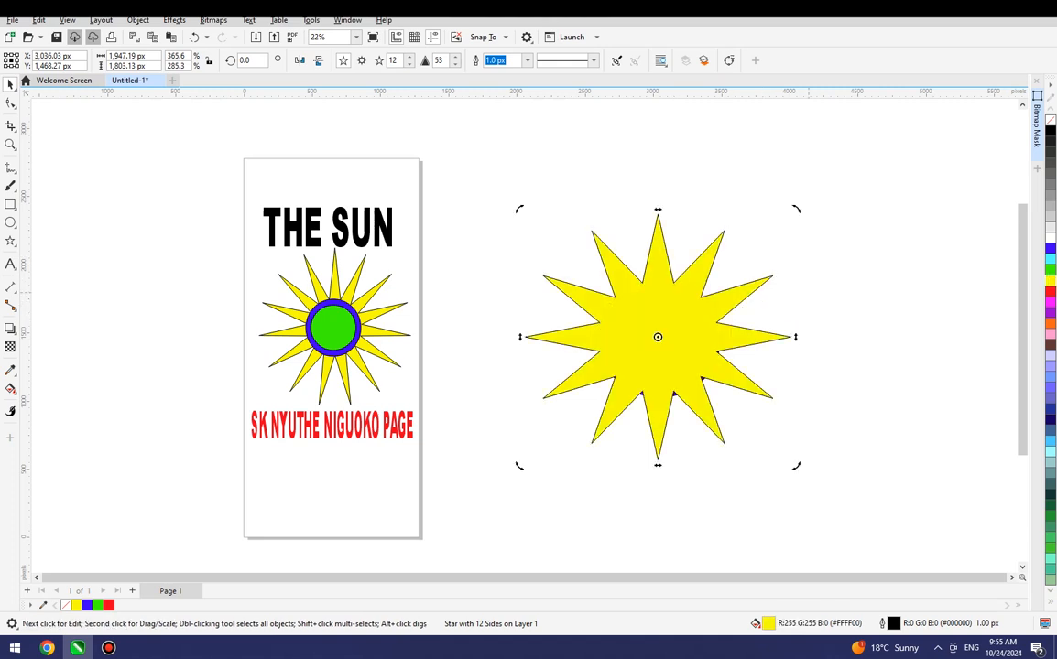
click(610, 117)
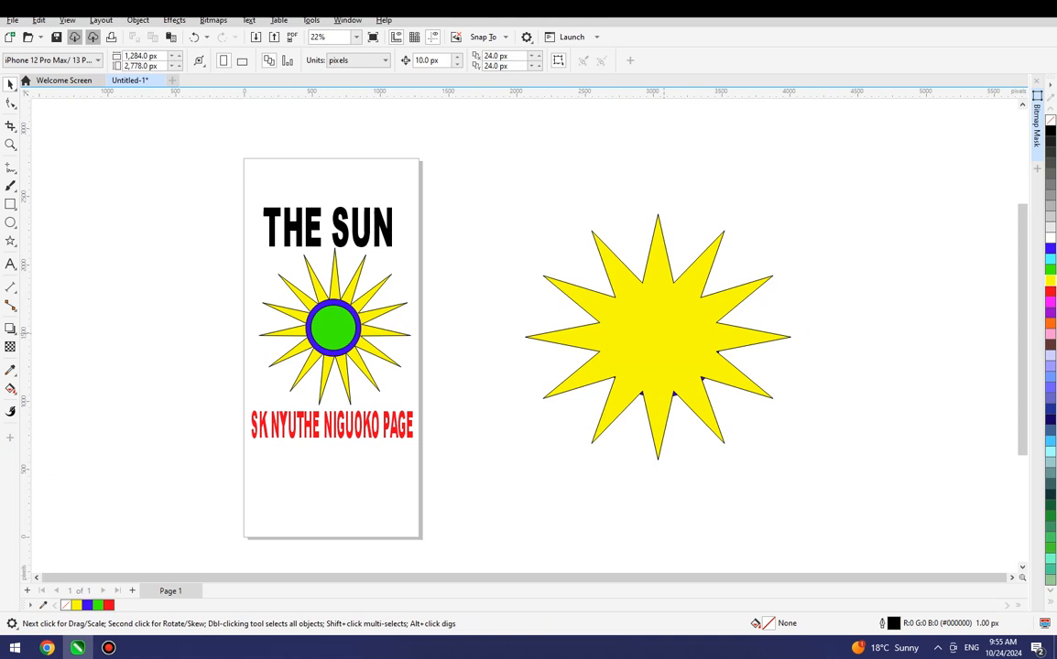
- Try navy (#000066) and green (#339966) as the star's fill, and settle on periwinkle blue (#6666FF)
click(664, 333)
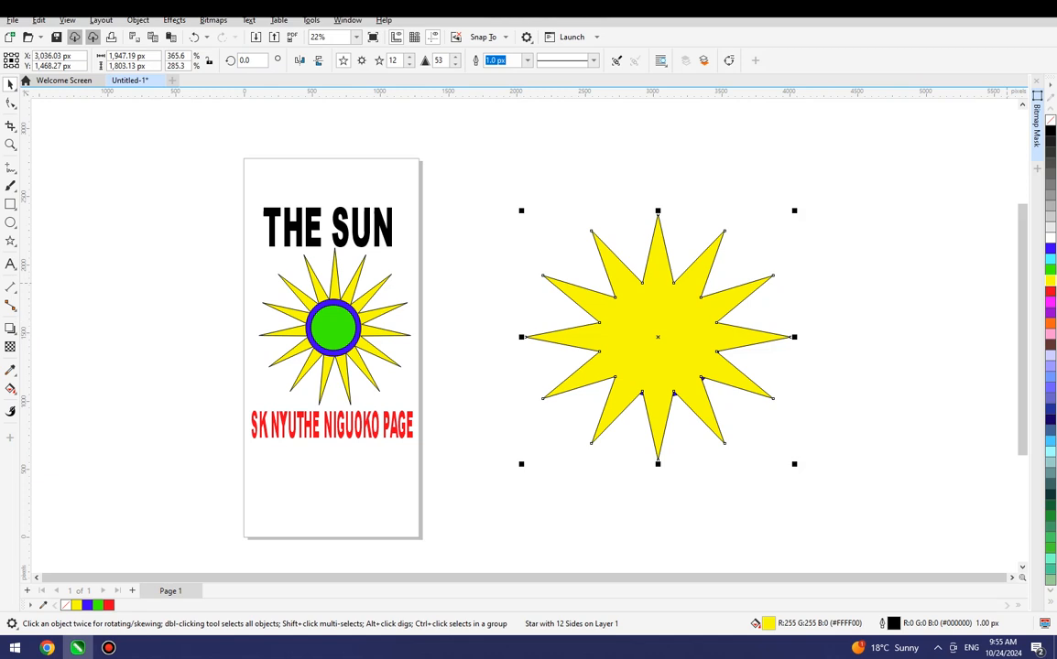
click(1050, 419)
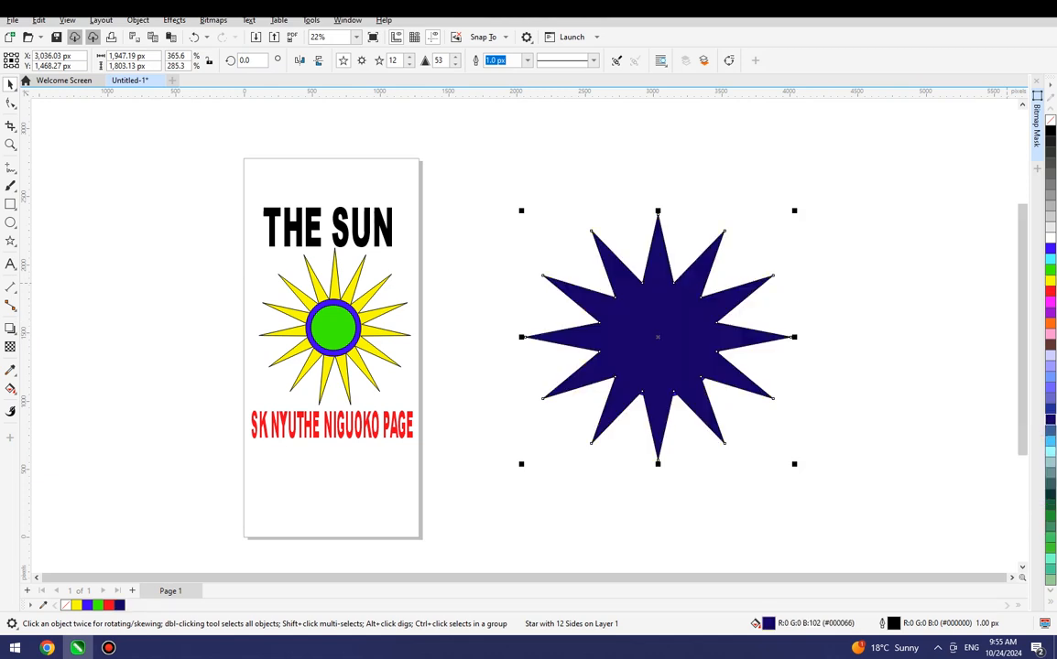
click(1050, 533)
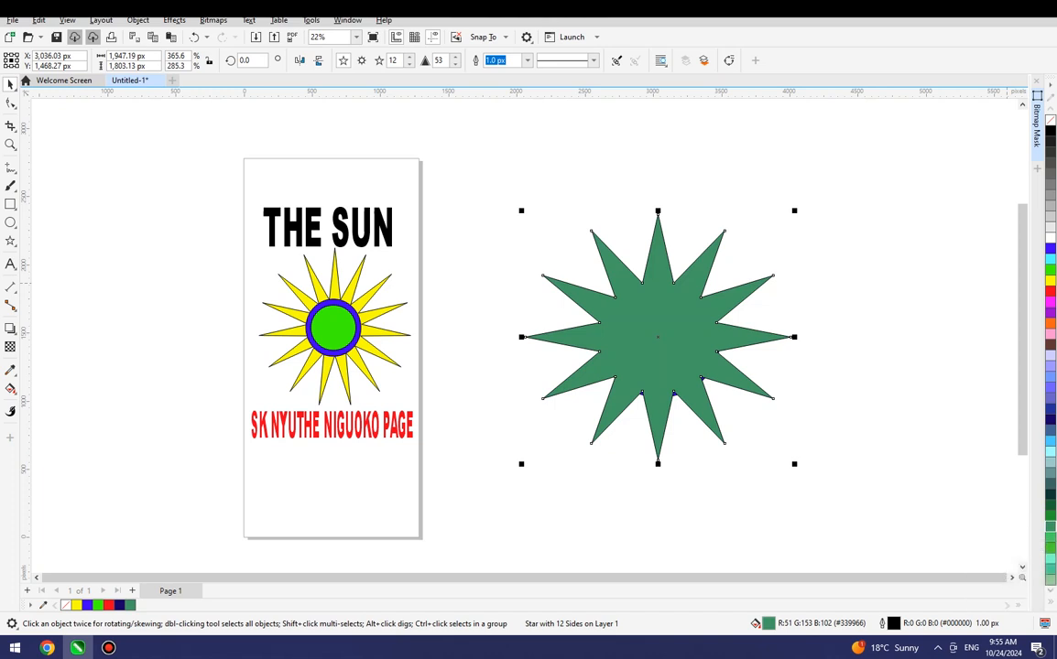
click(1051, 388)
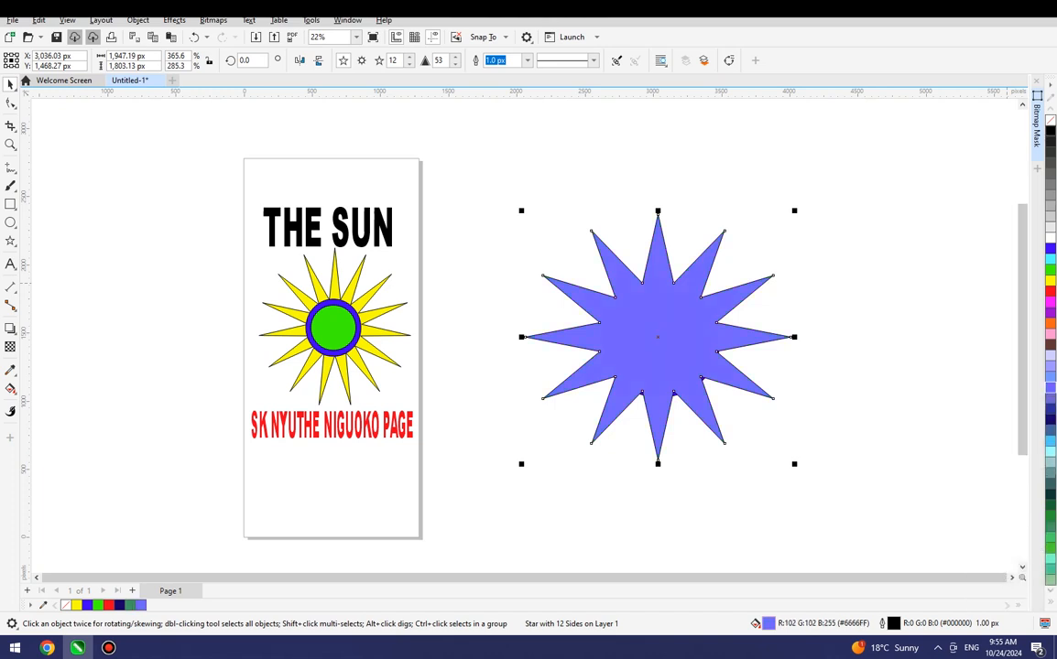
- Try black (#000000) and aquamarine (#66FFCC) as the star's fill, and settle on green (#00FF00)
click(1050, 131)
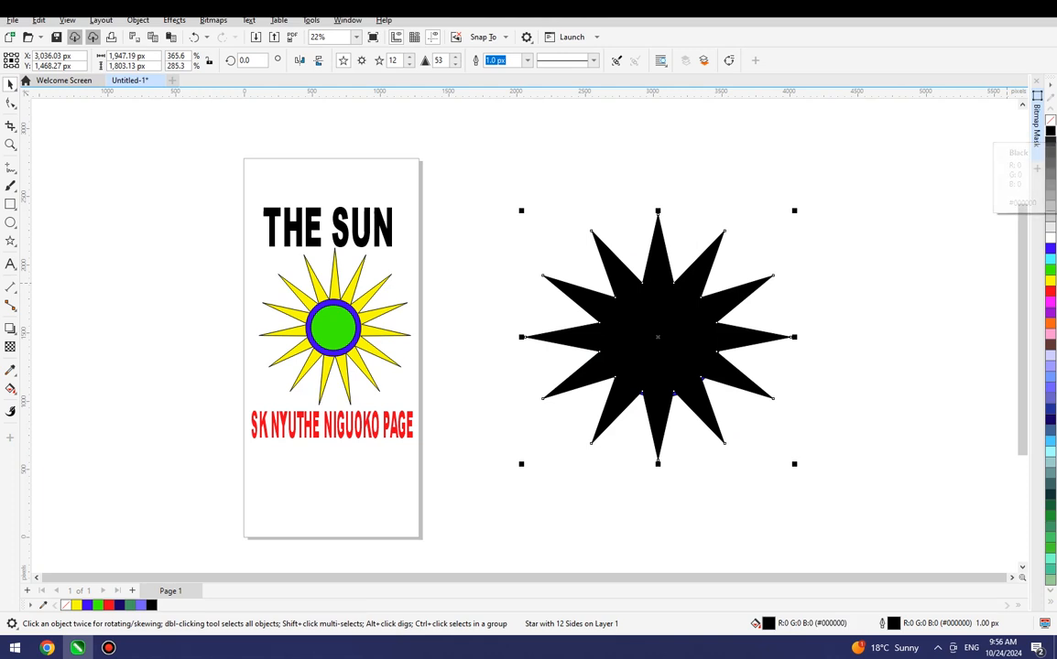
click(1051, 560)
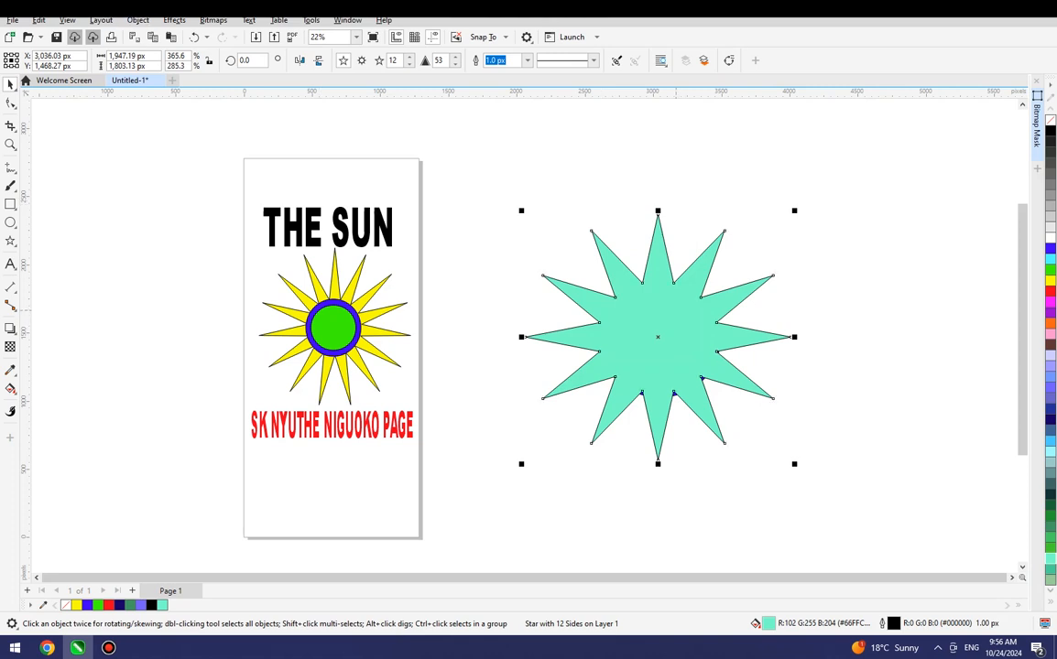
click(675, 310)
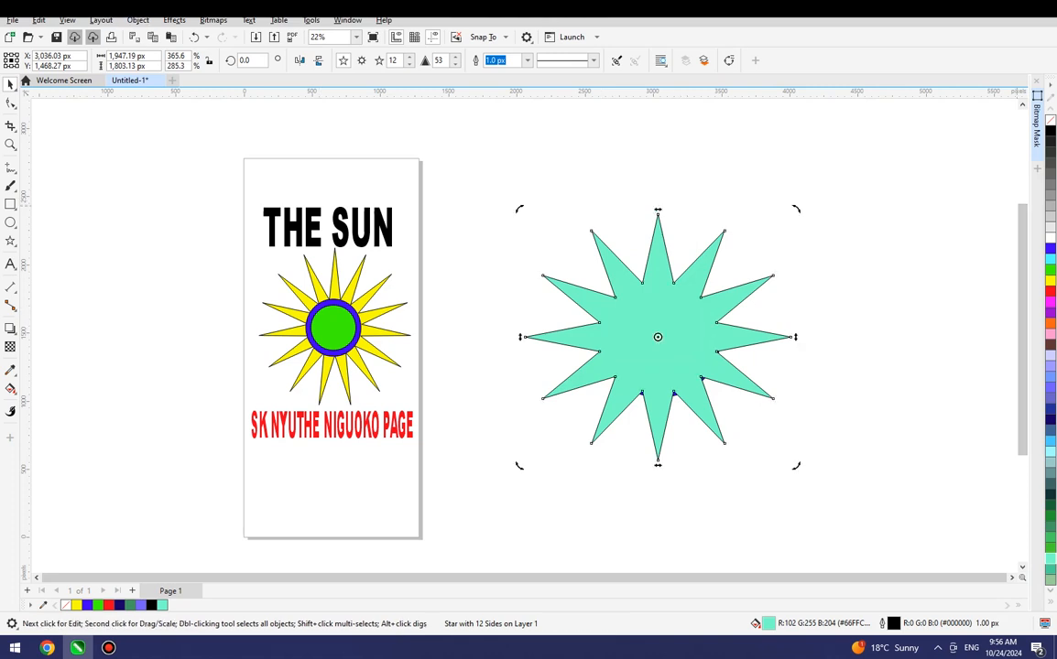
click(1049, 269)
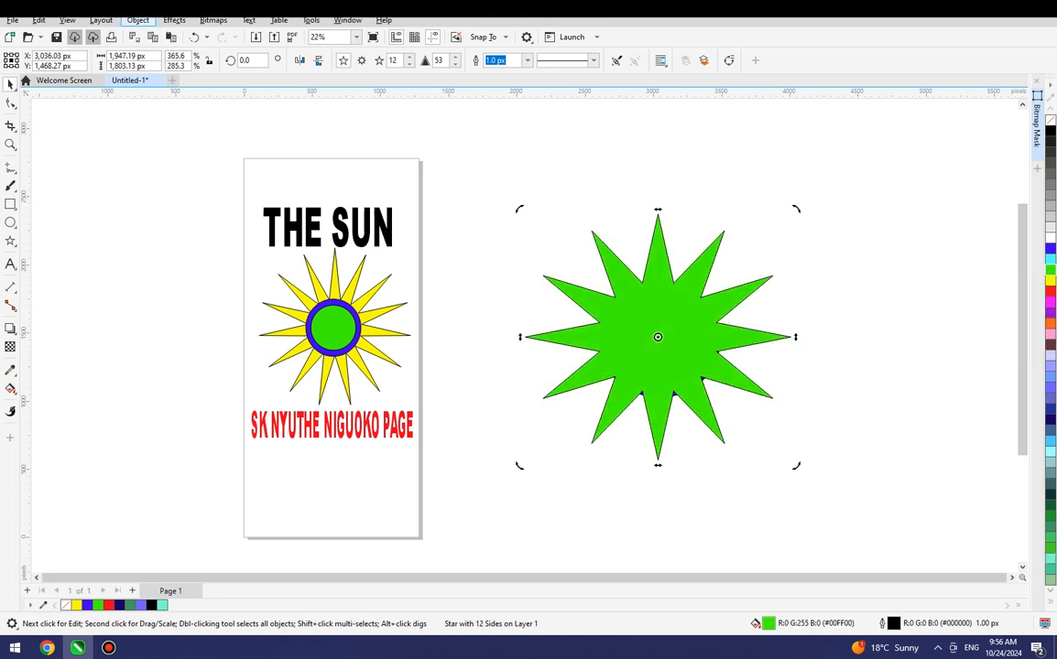
- Send the green star to the back of the stacking order, behind both ellipses, and deselect it
click(137, 19)
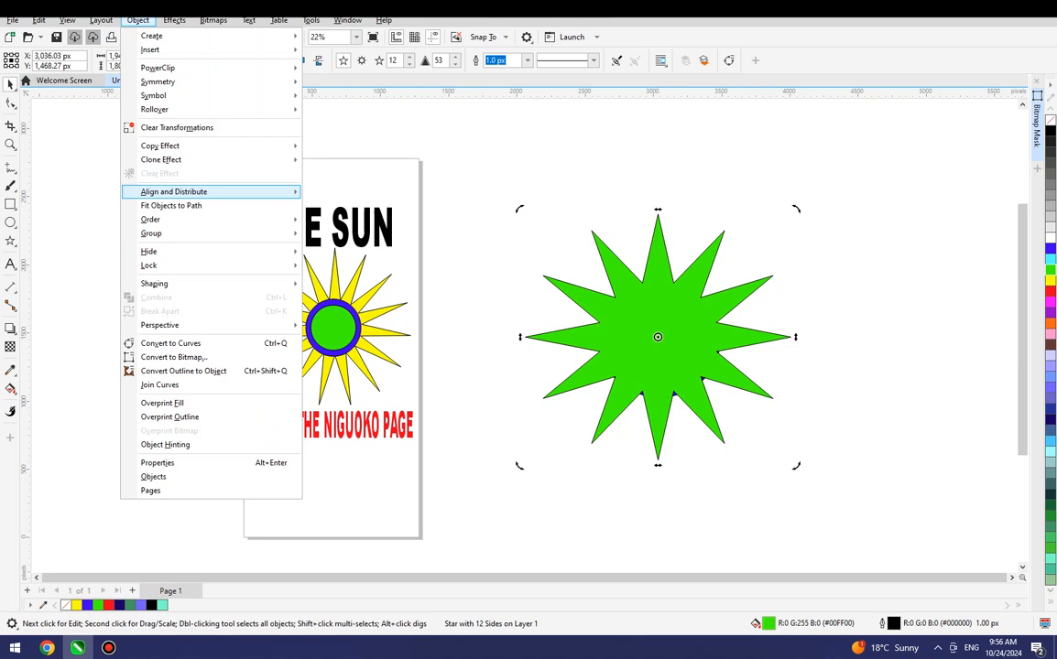
mouse_move(150, 220)
click(347, 235)
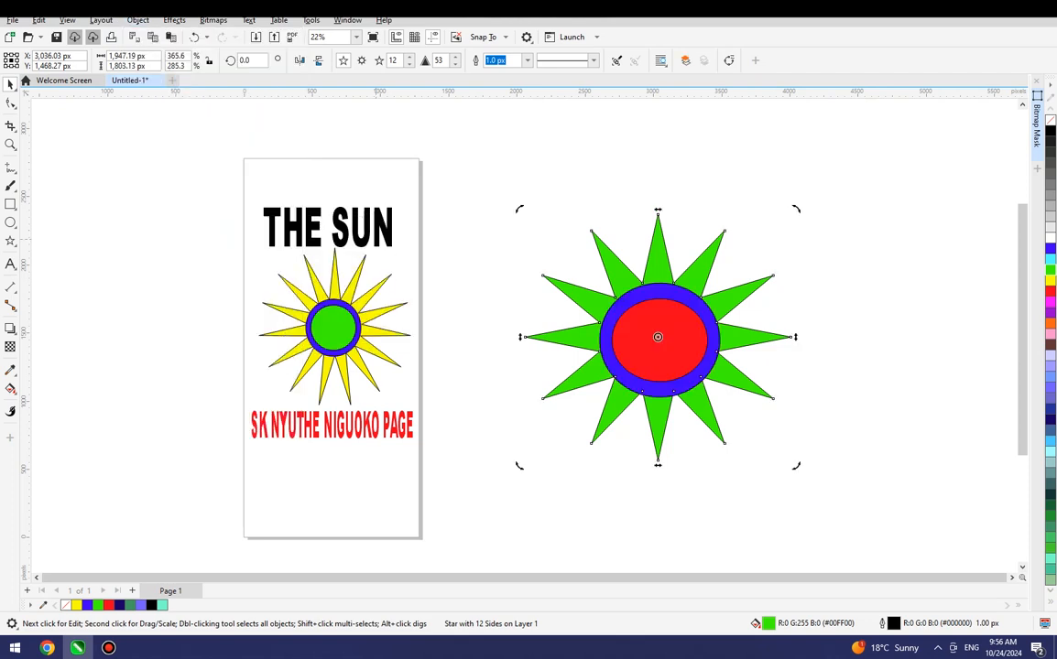
key(Escape)
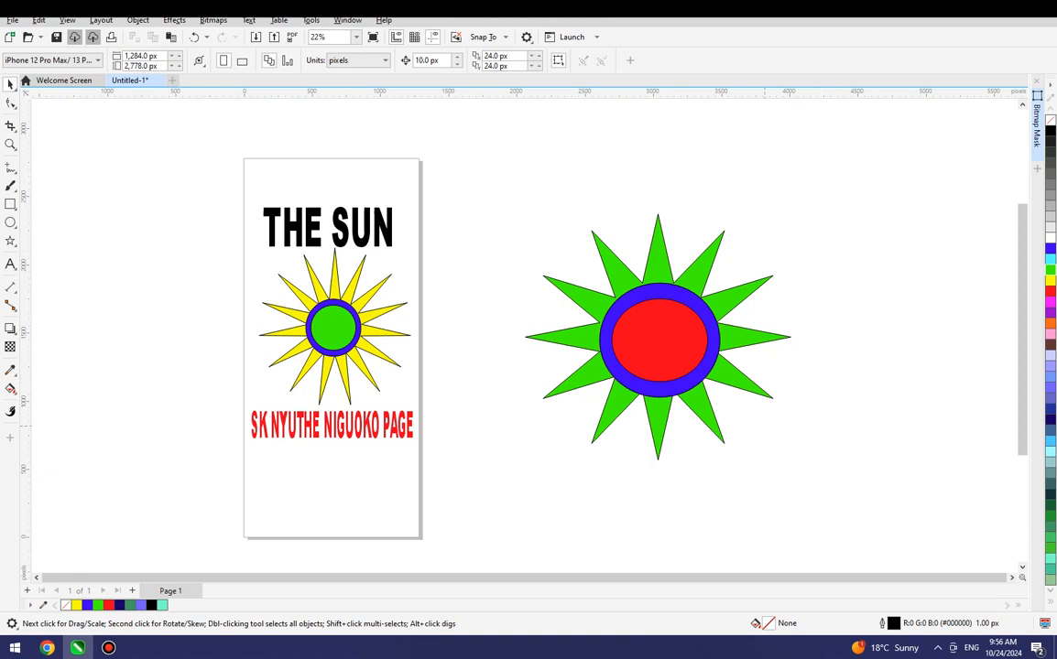
- Fill the inner ellipse and the outer ring ellipse with yellow (#FFFF00)
click(659, 349)
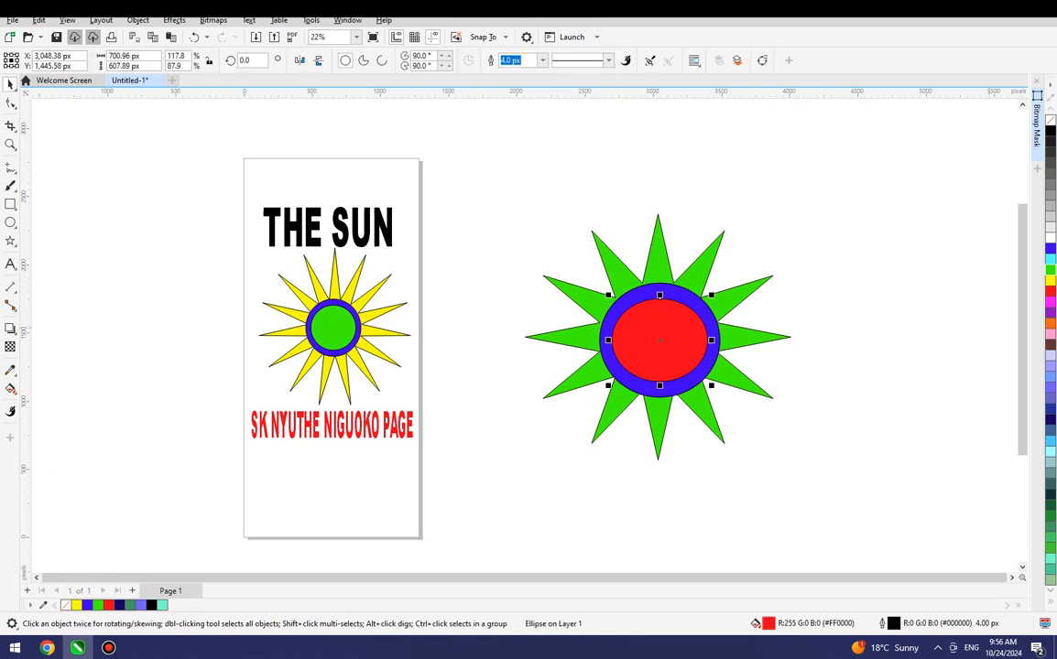
click(1050, 280)
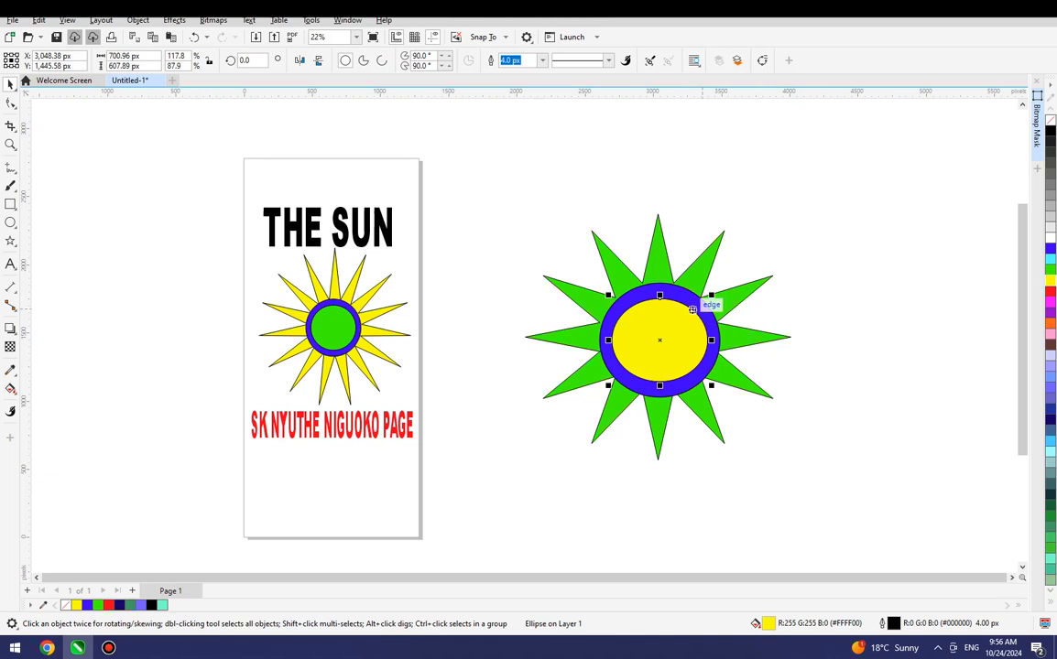
click(692, 300)
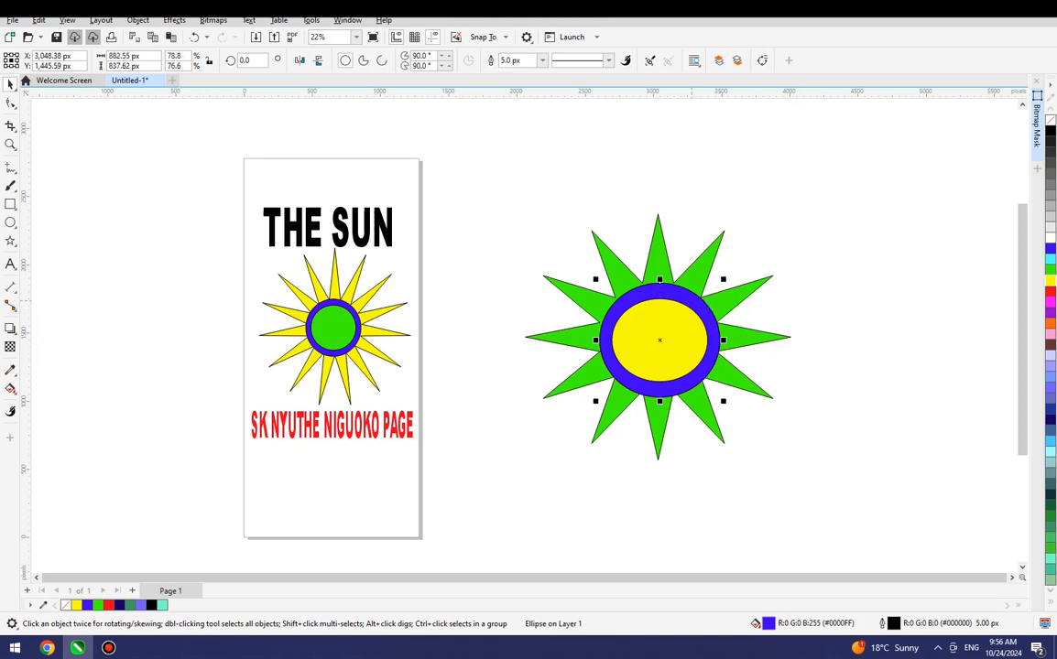
click(1049, 280)
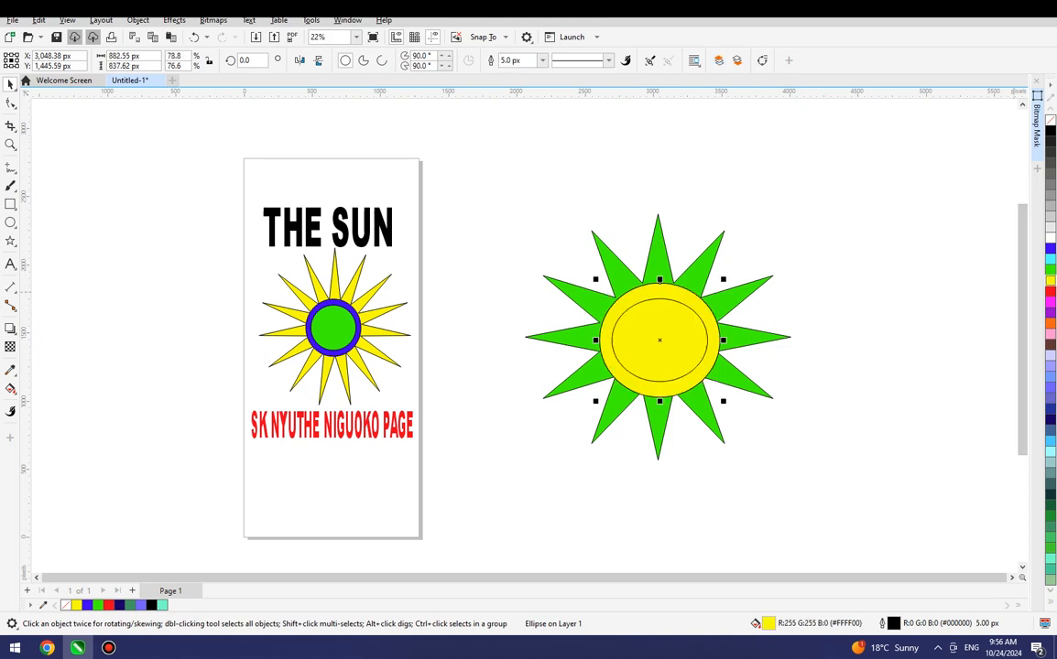
key(Escape)
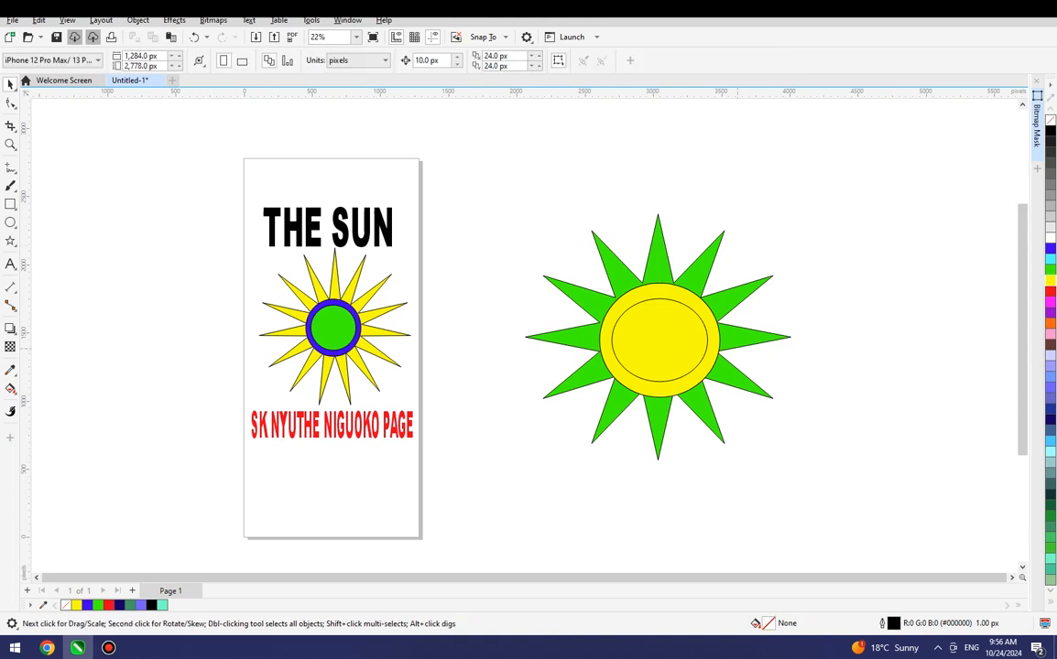
- Fill the inner ellipse with purple (#9900CC)
click(664, 340)
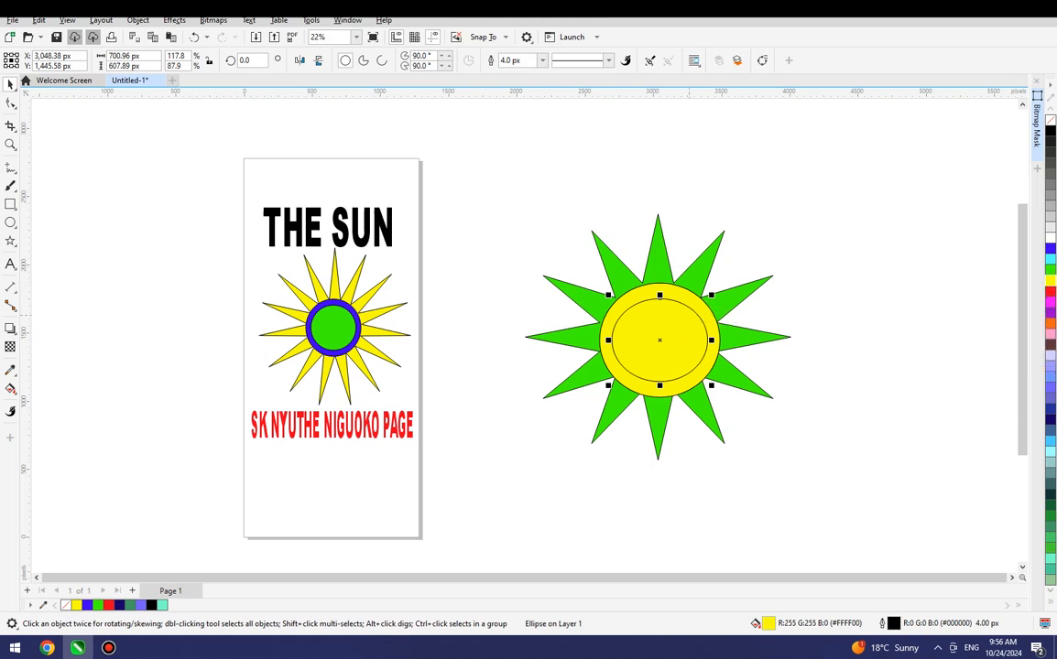
click(1050, 312)
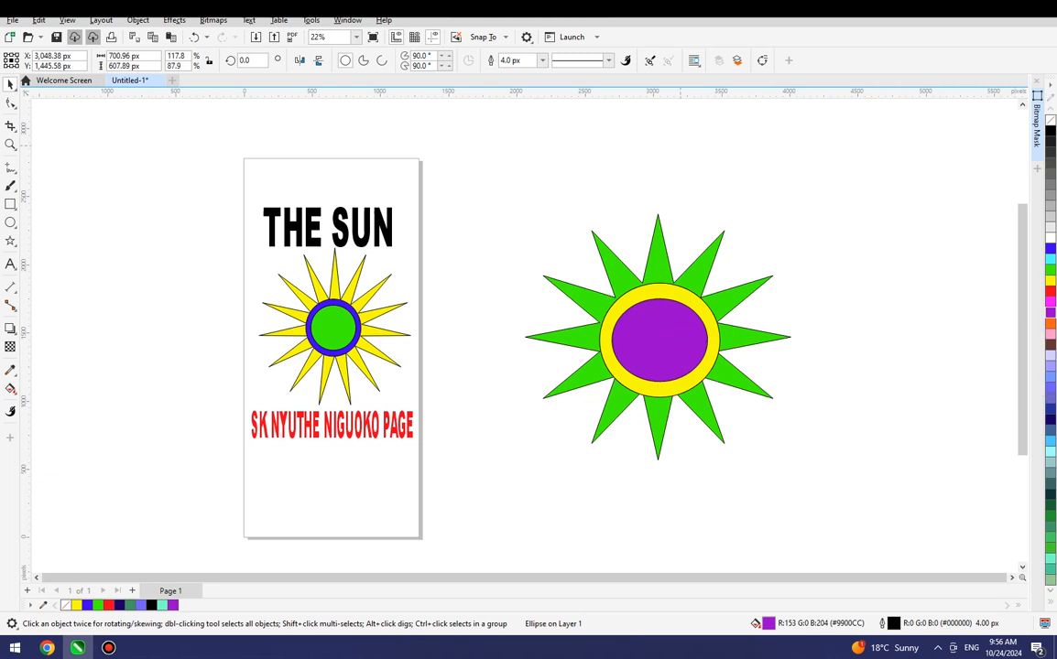
key(Escape)
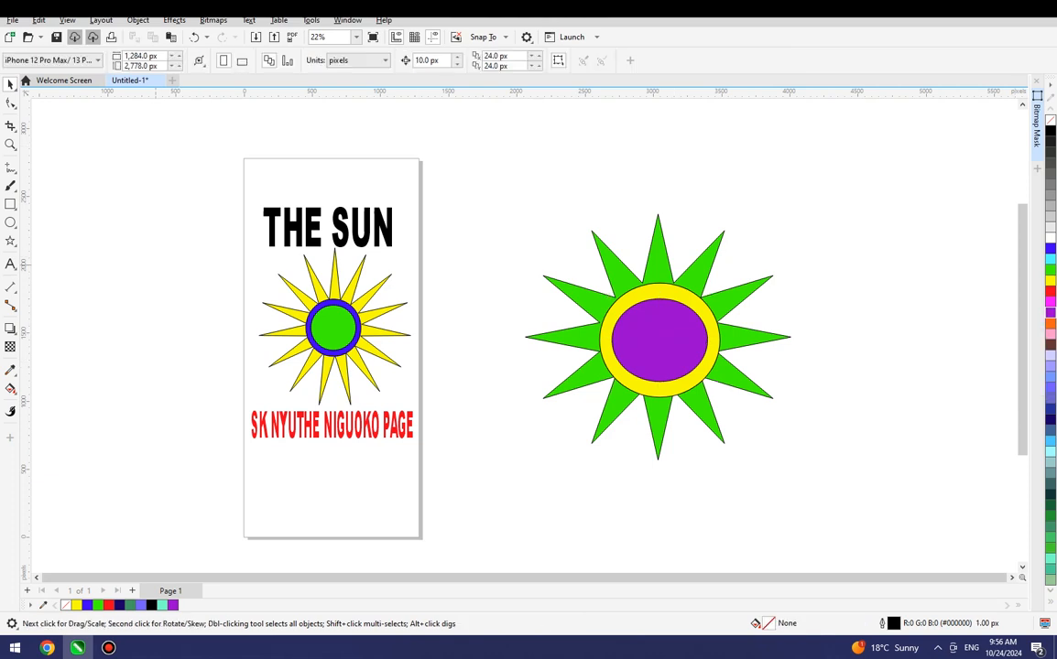
- Draw a small unfilled circle about 111 by 115 px in the empty area left of the page
click(10, 223)
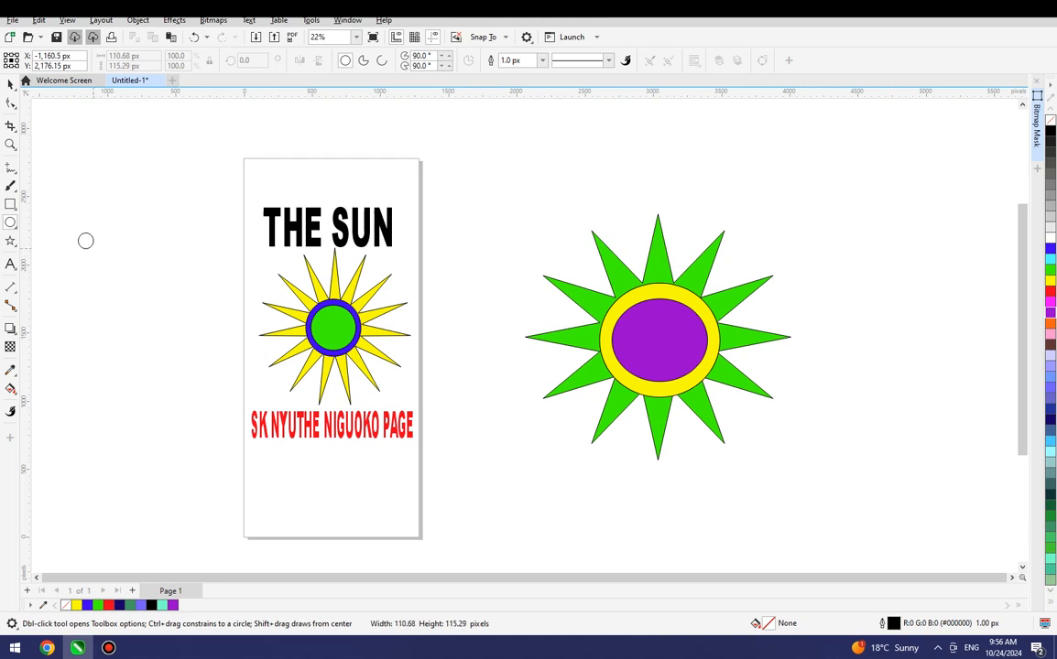
drag(73, 228, 97, 252)
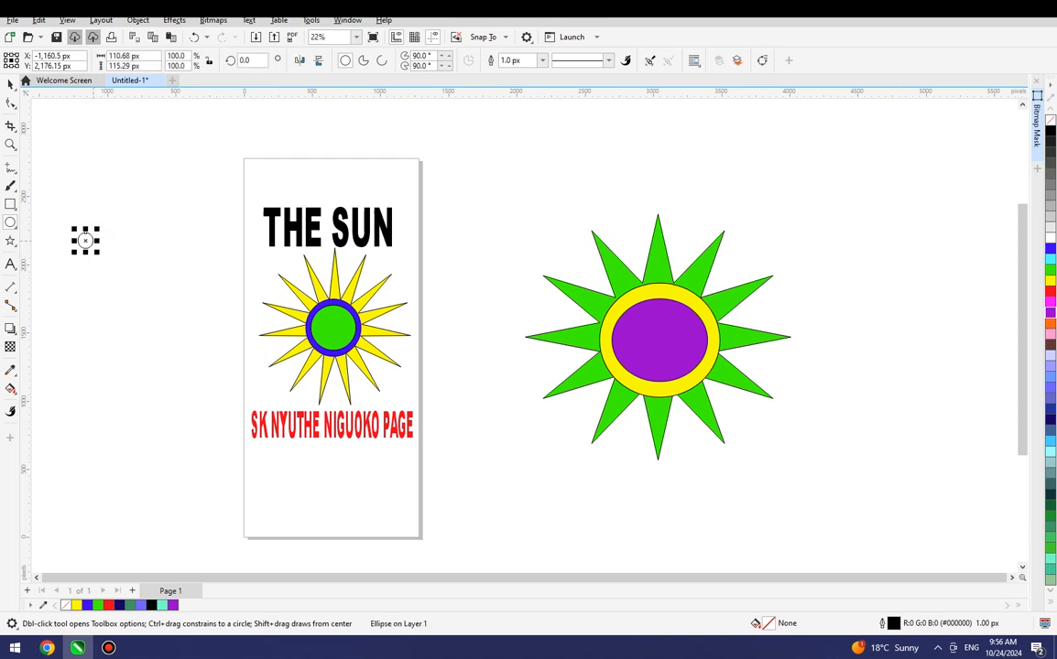
right_click(85, 240)
key(Escape)
- Duplicate the small circle and move the copy into the upper-left part of the purple ellipse as an eye
right_click(85, 240)
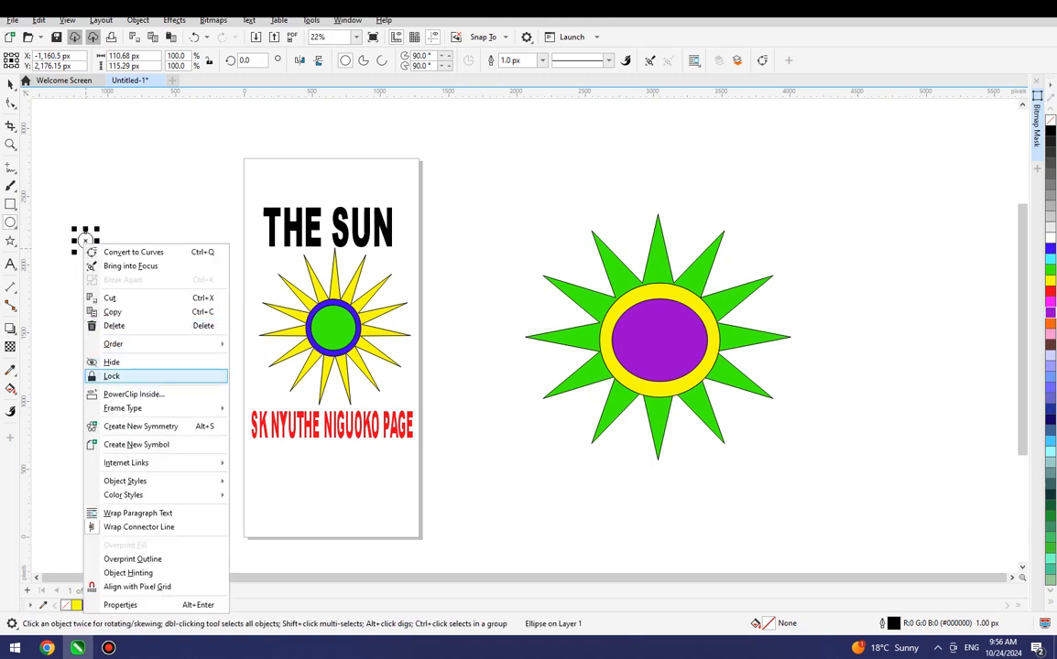
click(113, 311)
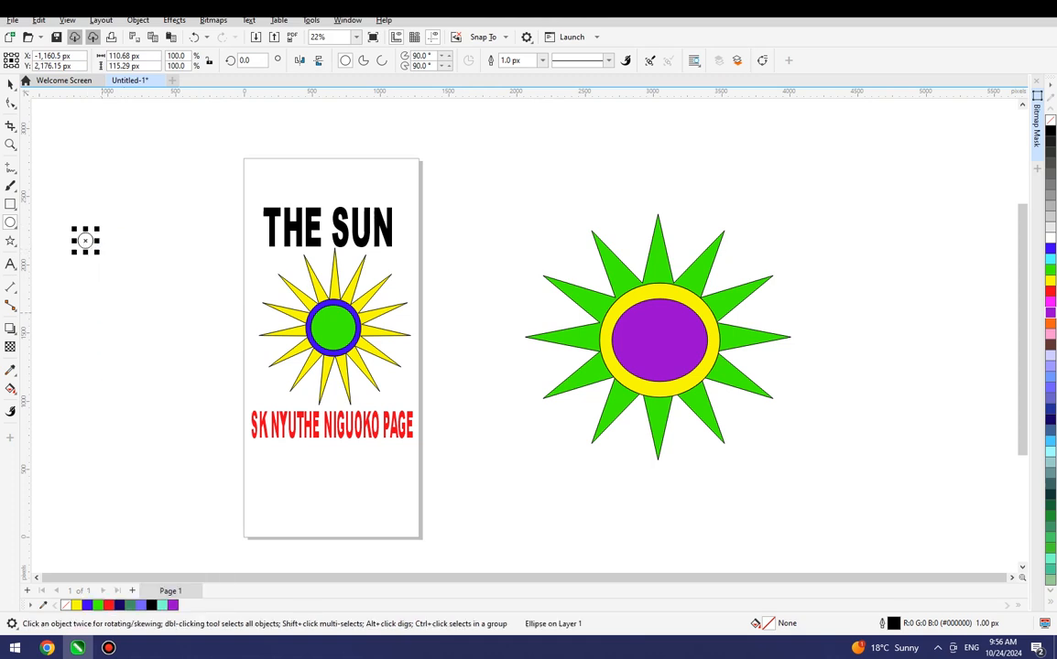
right_click(101, 313)
click(136, 408)
drag(85, 240, 635, 324)
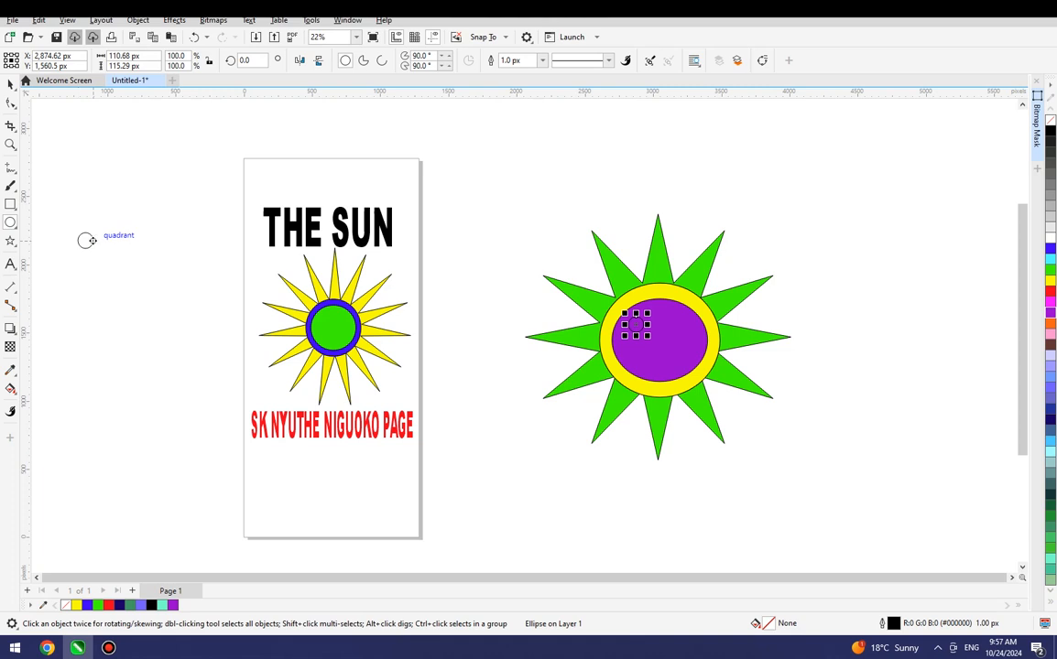
drag(85, 240, 161, 302)
right_click(120, 269)
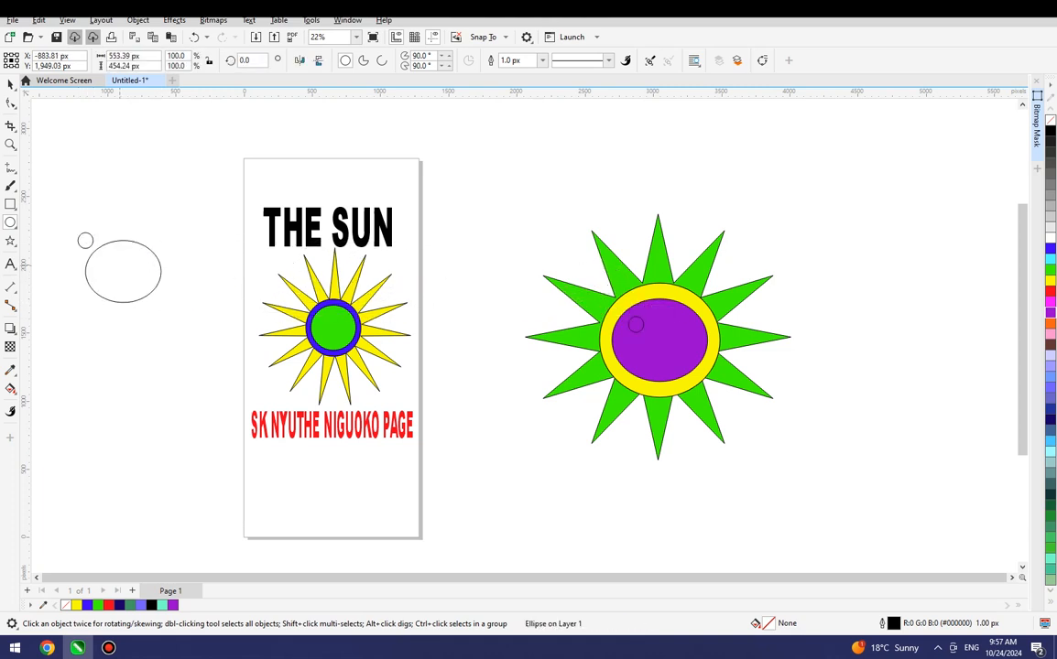
click(150, 306)
right_click(120, 270)
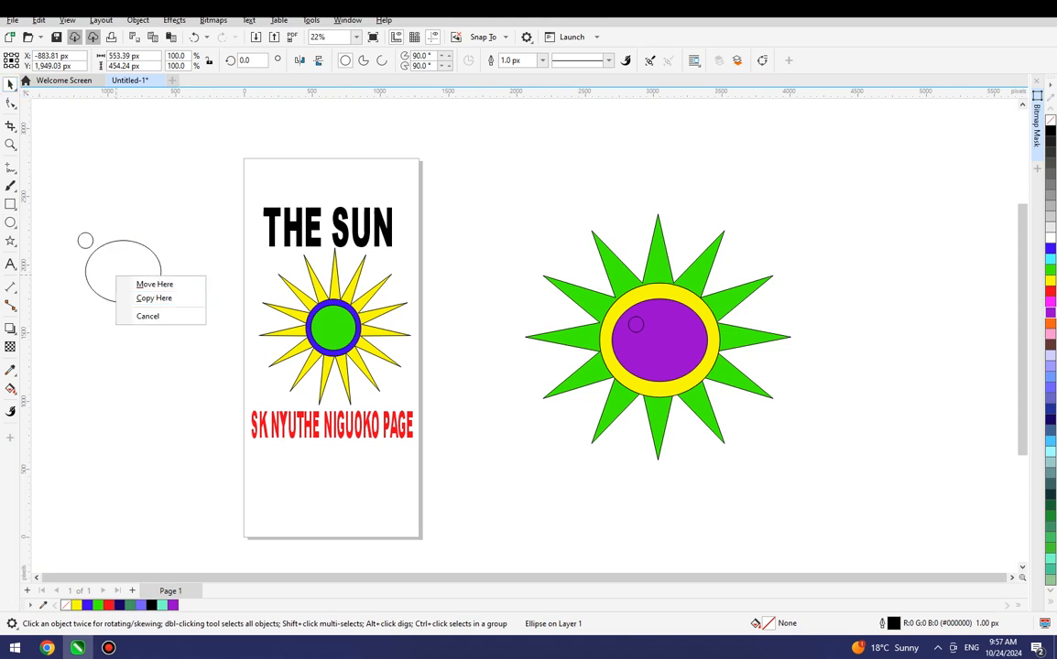
click(154, 285)
right_click(123, 267)
click(156, 319)
- Move the remaining small circle into the purple ellipse's upper right, level with the first eye, and fill both eyes with white
drag(86, 241, 677, 324)
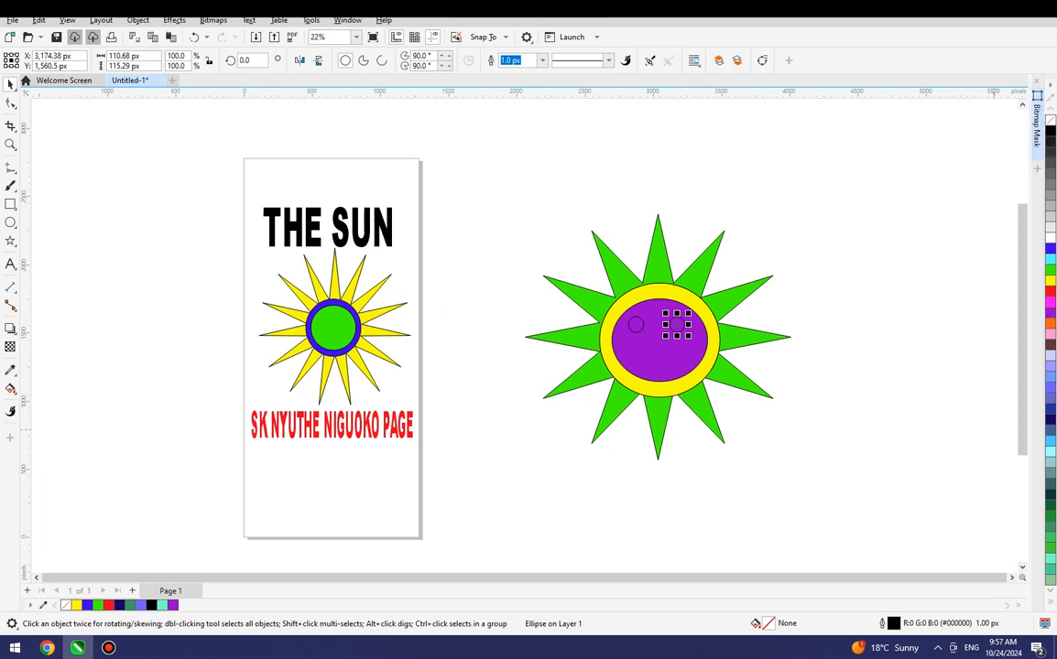
click(1050, 237)
click(636, 321)
click(1049, 237)
click(959, 249)
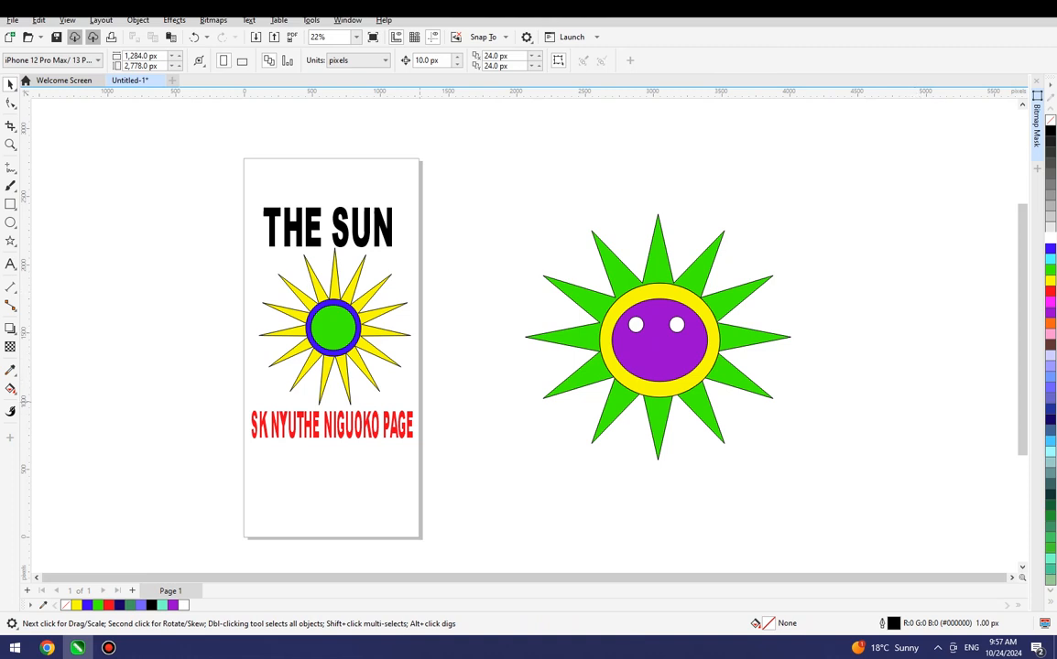
- Move the red caption text from the page to above the green star and set its font to Yu Gothic
scroll(371, 206, up, 1)
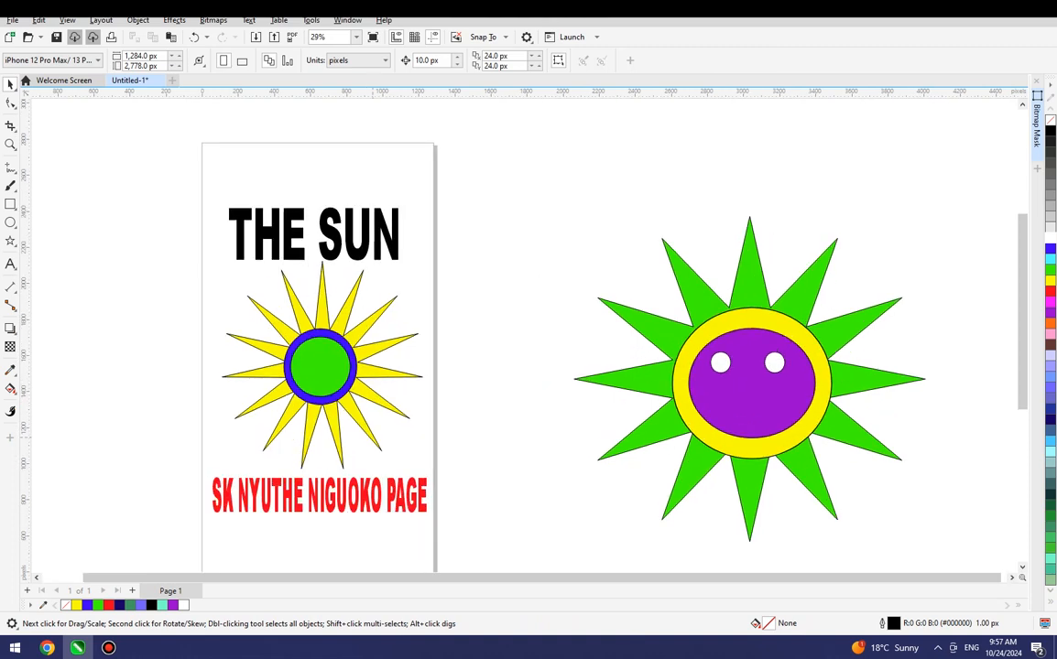
drag(319, 496, 720, 197)
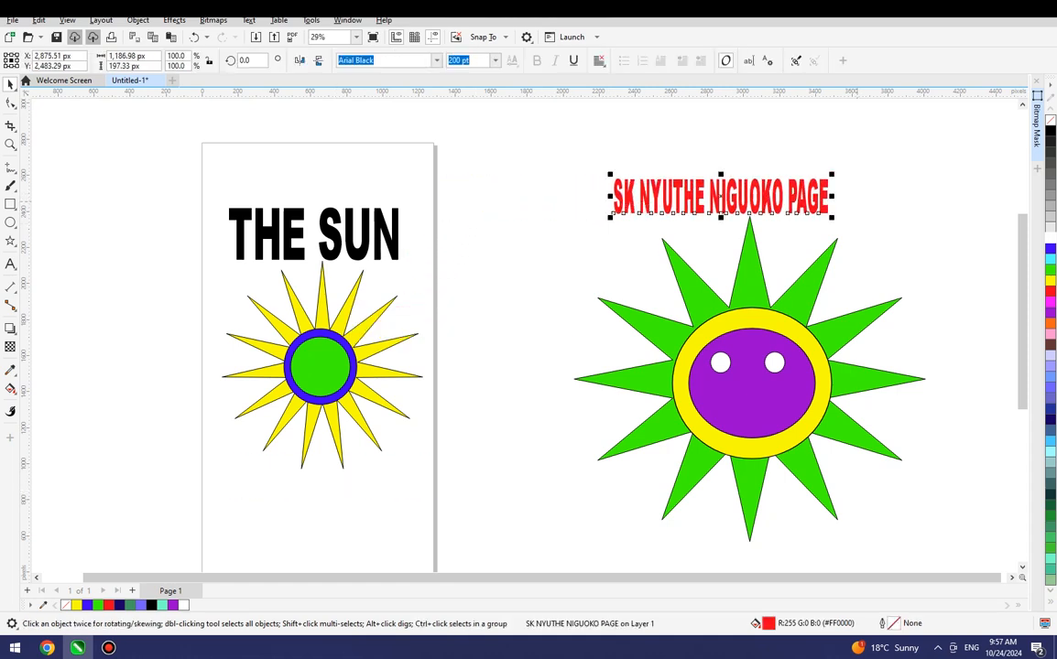
click(437, 59)
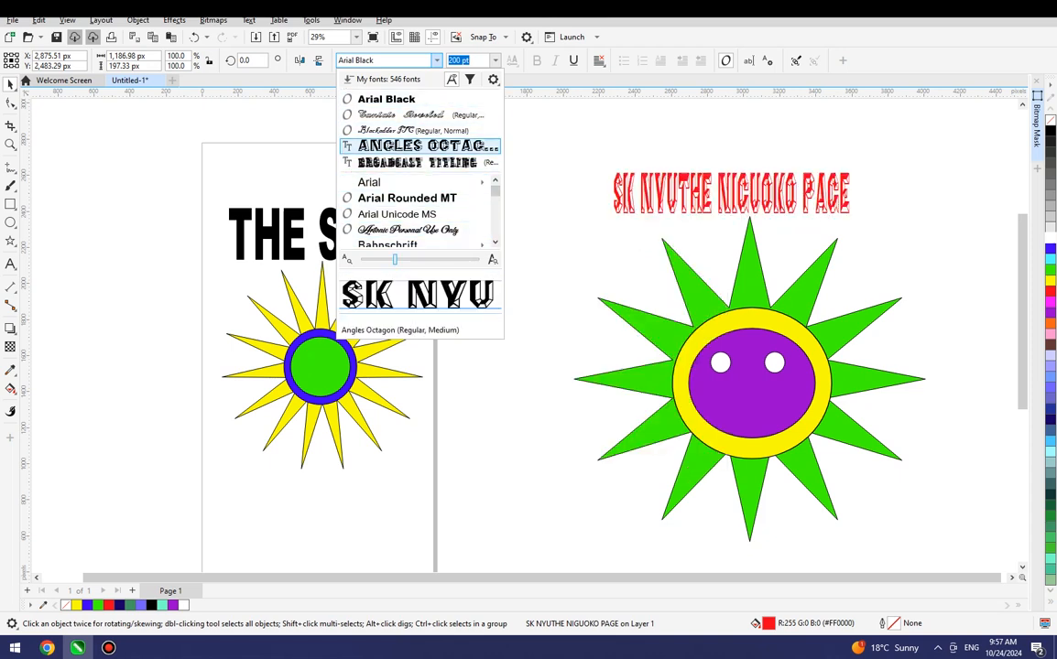
drag(495, 191, 495, 224)
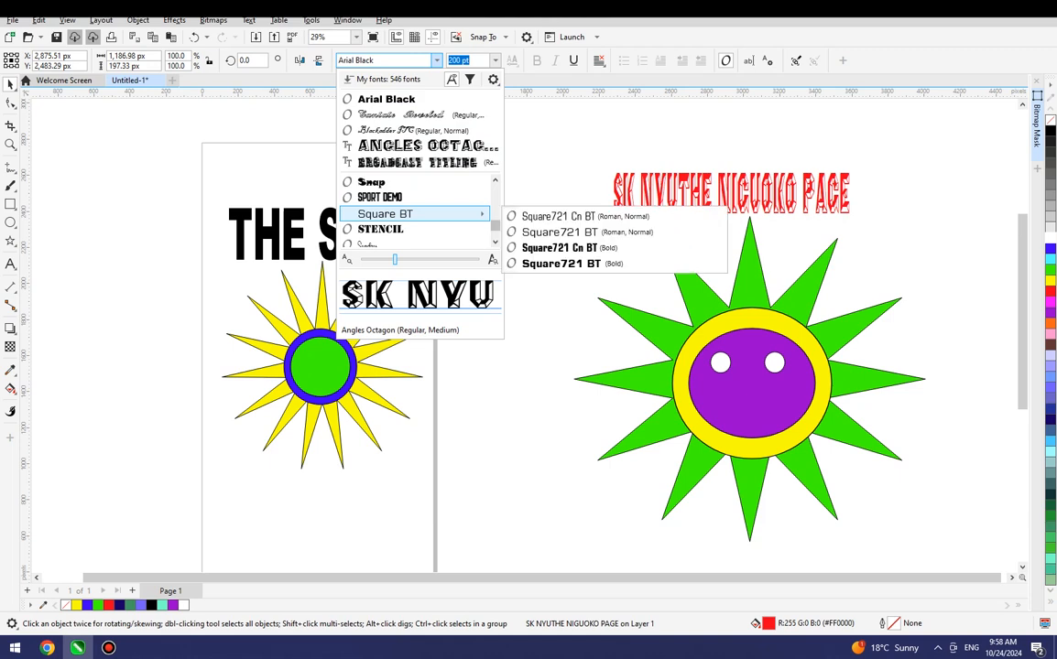
scroll(412, 197, down, 3)
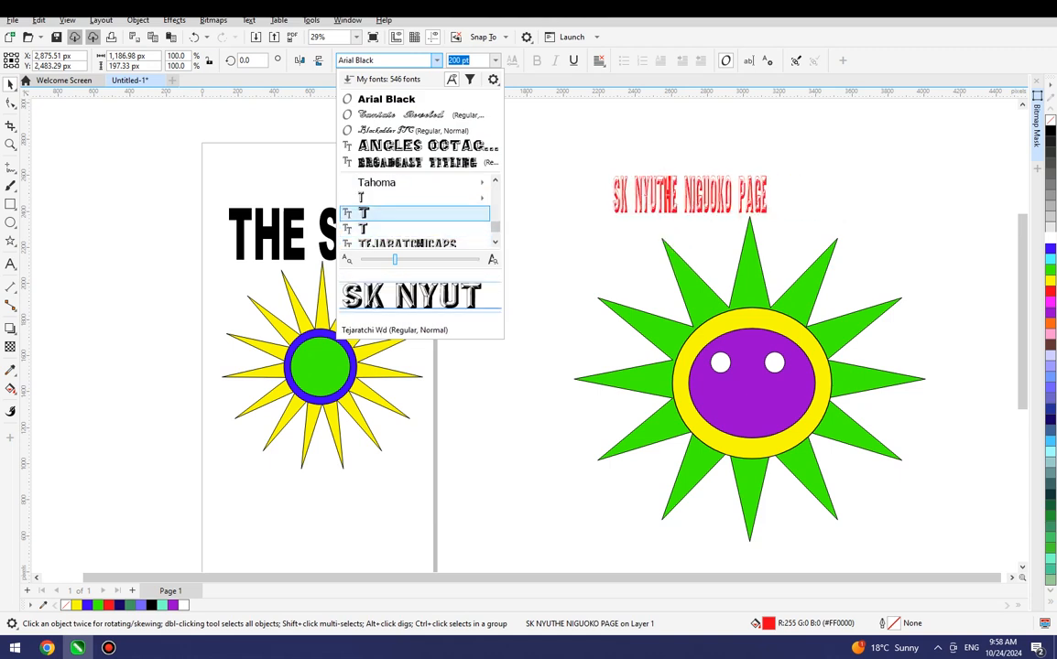
scroll(362, 197, down, 3)
scroll(412, 206, down, 3)
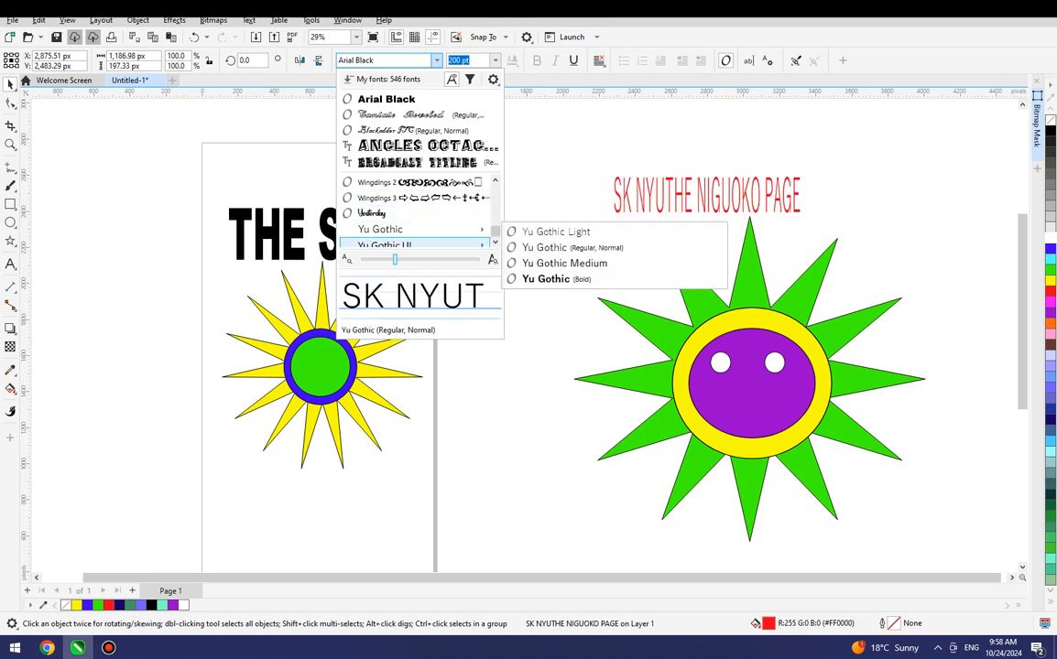
click(369, 229)
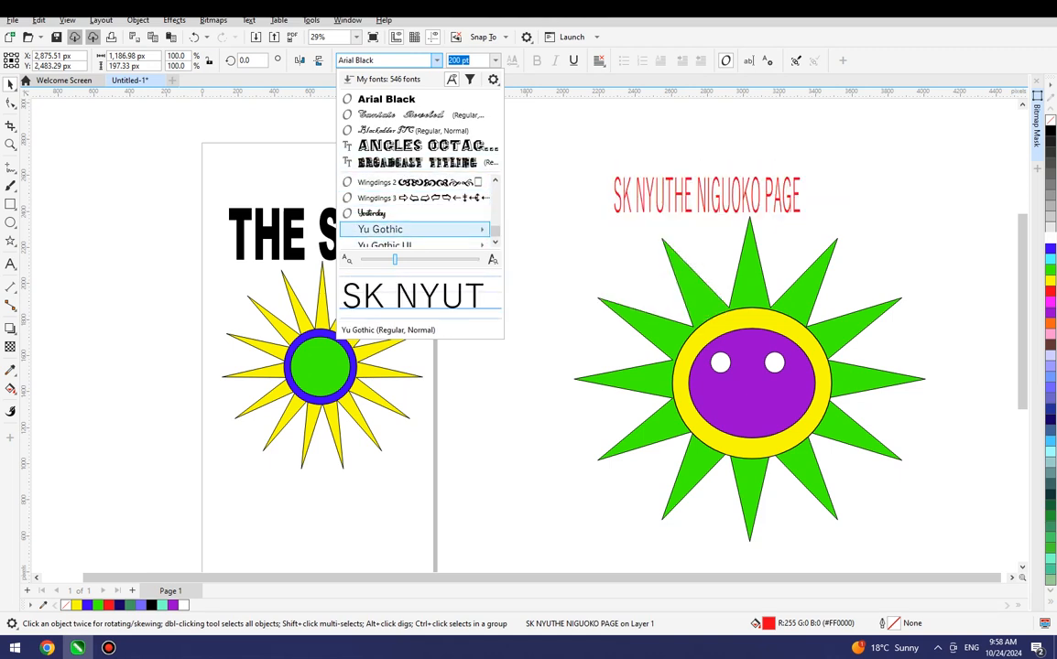
click(417, 197)
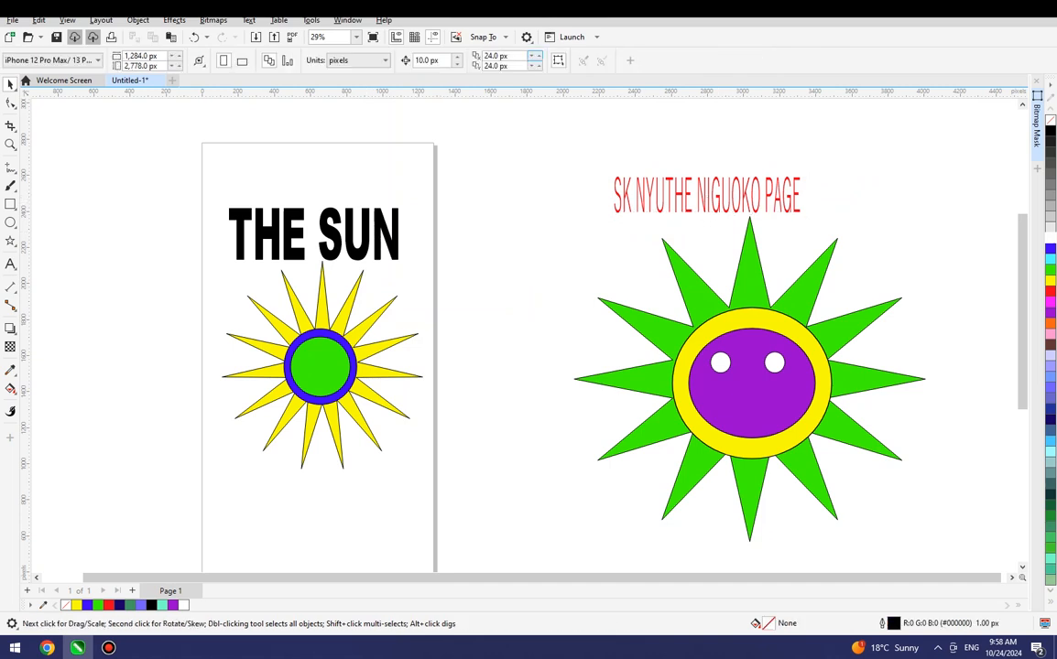
- Make the red caption above the green star bold
click(658, 192)
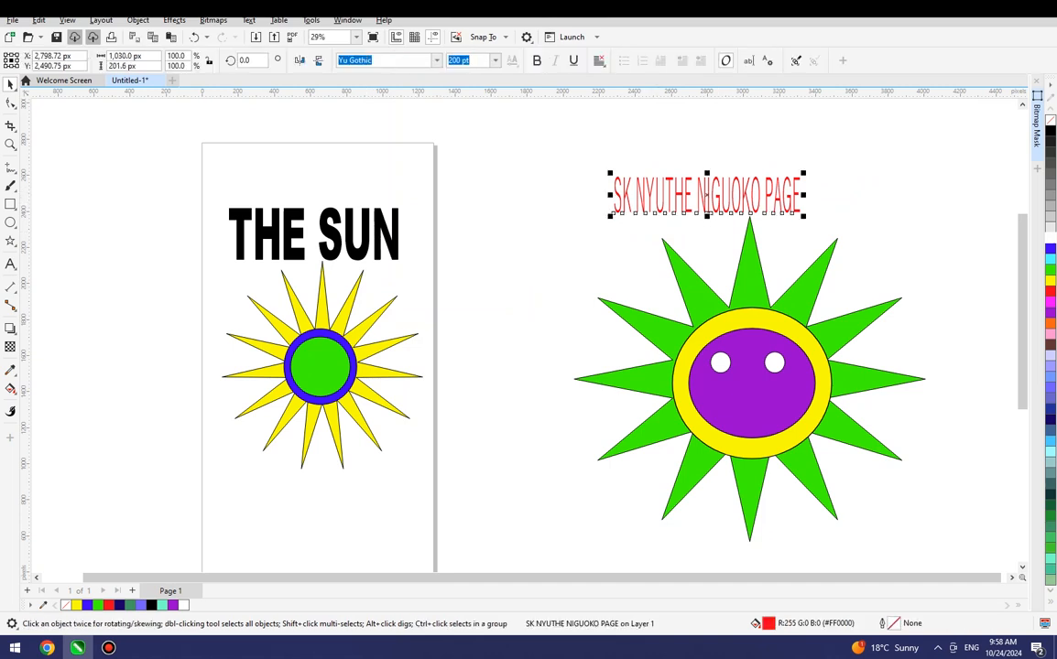
click(536, 60)
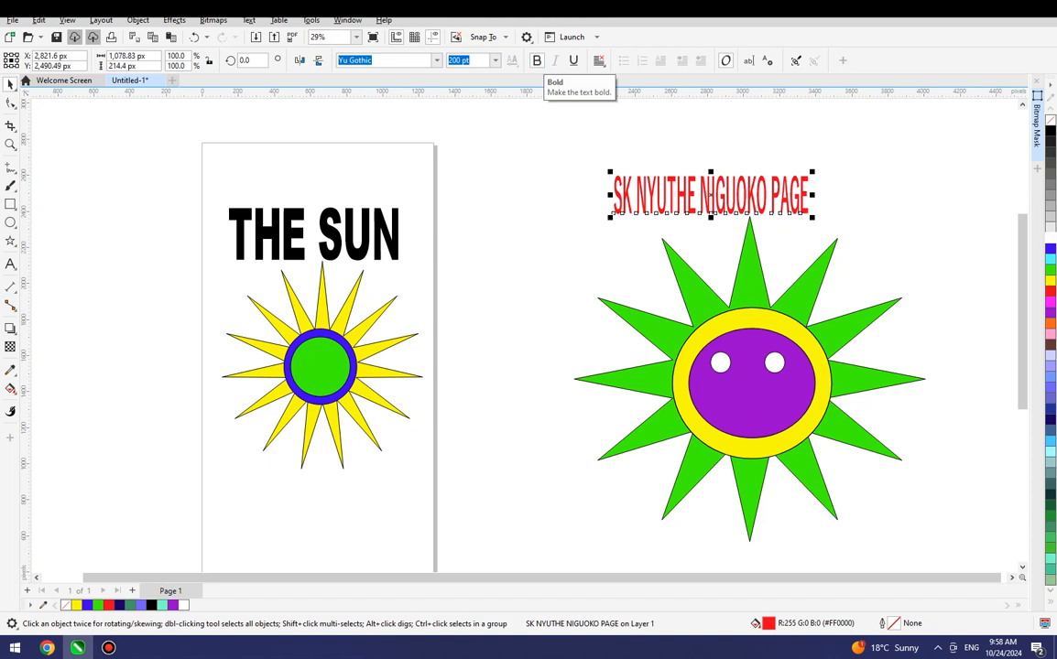
click(533, 147)
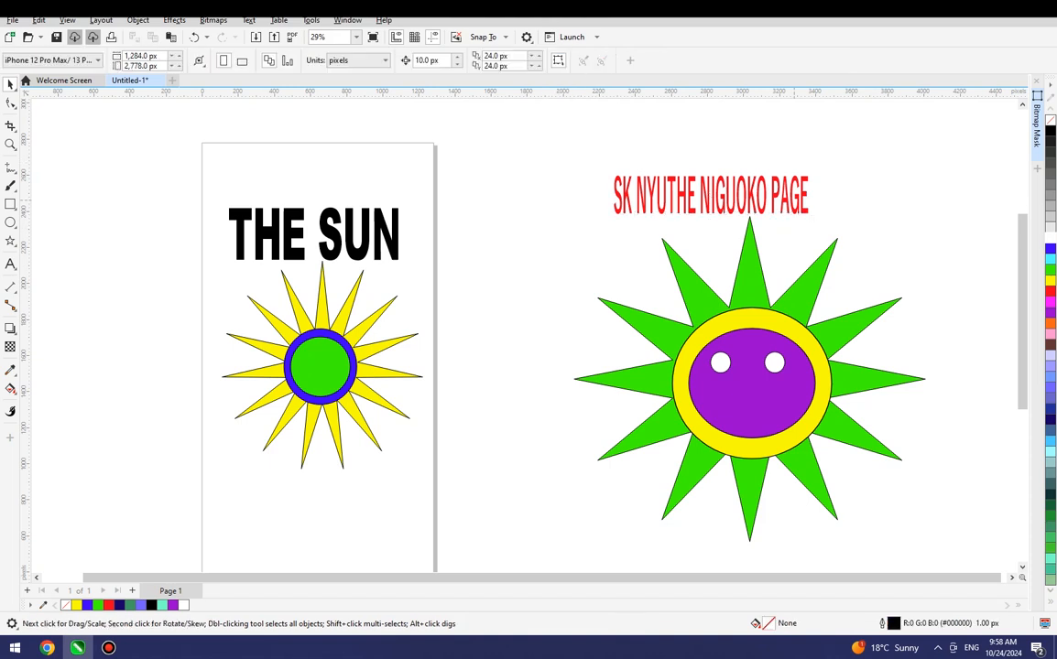
- Stretch the red caption horizontally to about 2828 px wide and move it slightly upward, clear of the star's top ray
click(717, 195)
drag(812, 194, 843, 194)
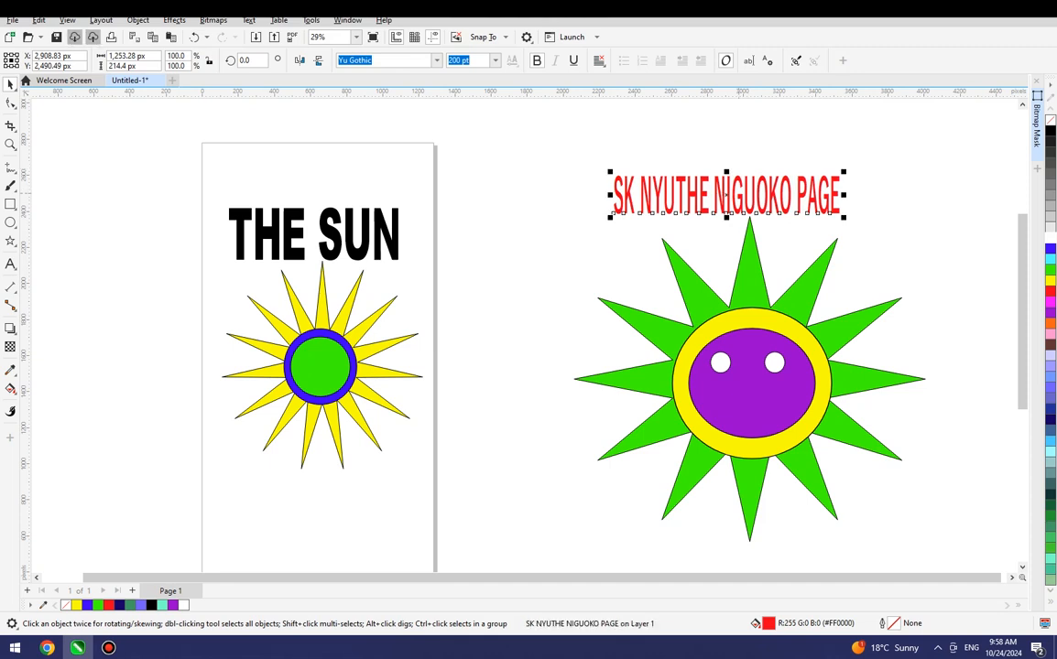
drag(609, 195, 455, 195)
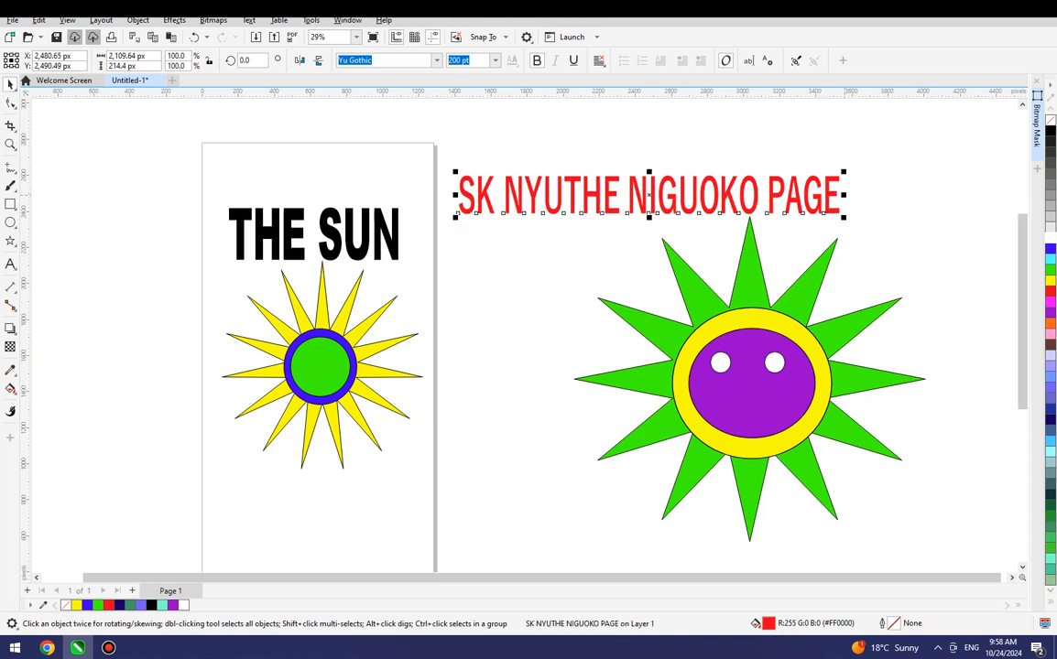
drag(869, 195, 972, 195)
drag(829, 194, 828, 168)
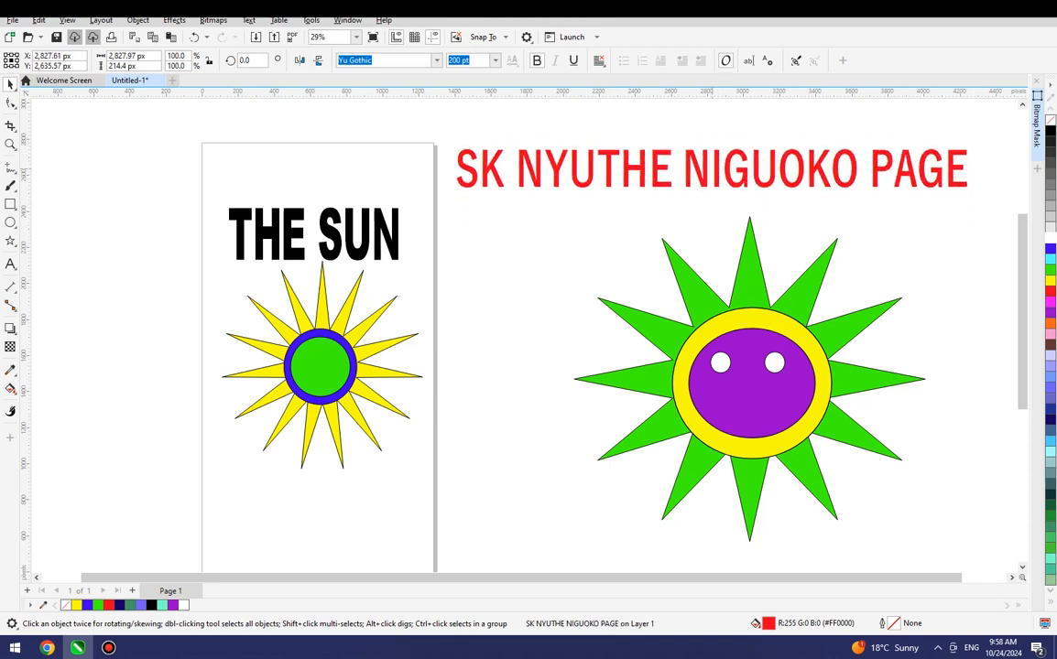